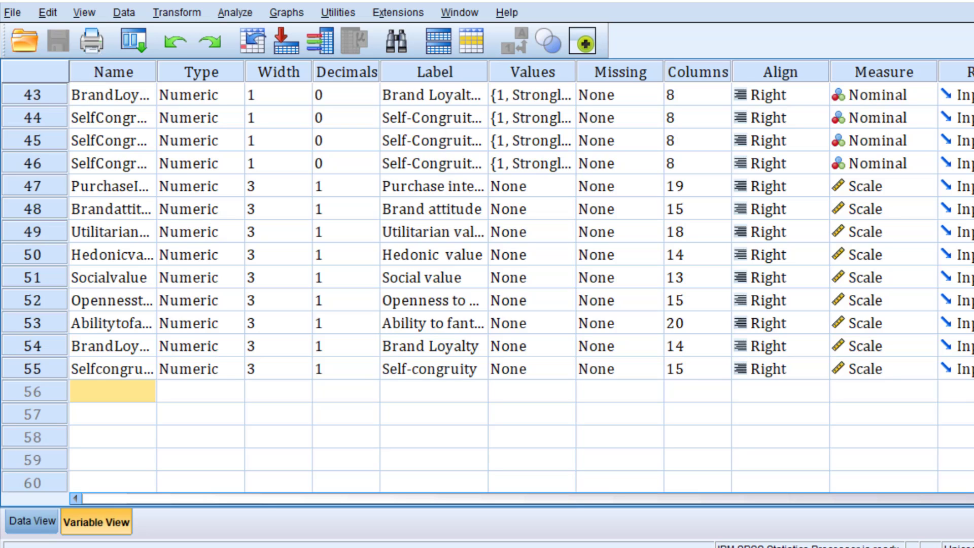
Check the 1–7 agreement value labels on the row 35 Openness and row 37 items, leaving them unchanged
{"action": "scroll", "coordinate": [724, 409], "scroll_direction": "up", "scroll_amount": 7}
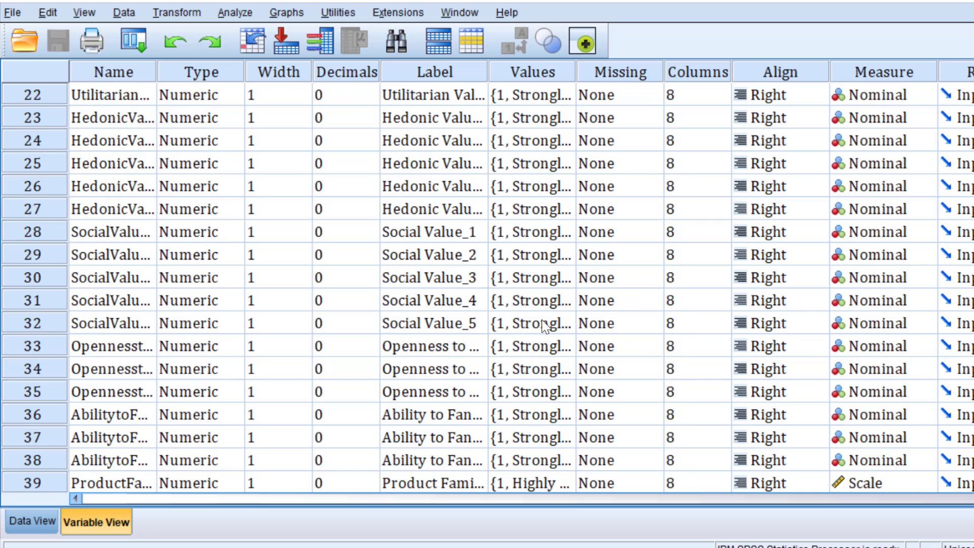
{"action": "scroll", "coordinate": [542, 320], "scroll_direction": "down", "scroll_amount": 1}
{"action": "left_click", "coordinate": [550, 323]}
{"action": "left_click", "coordinate": [564, 322]}
{"action": "scroll", "coordinate": [525, 282], "scroll_direction": "down", "scroll_amount": 1}
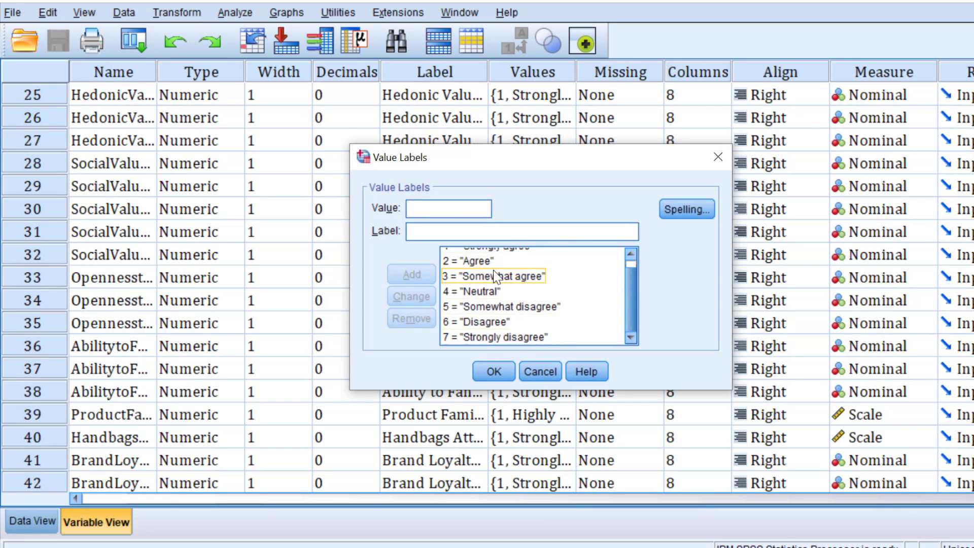
{"action": "left_click", "coordinate": [718, 158]}
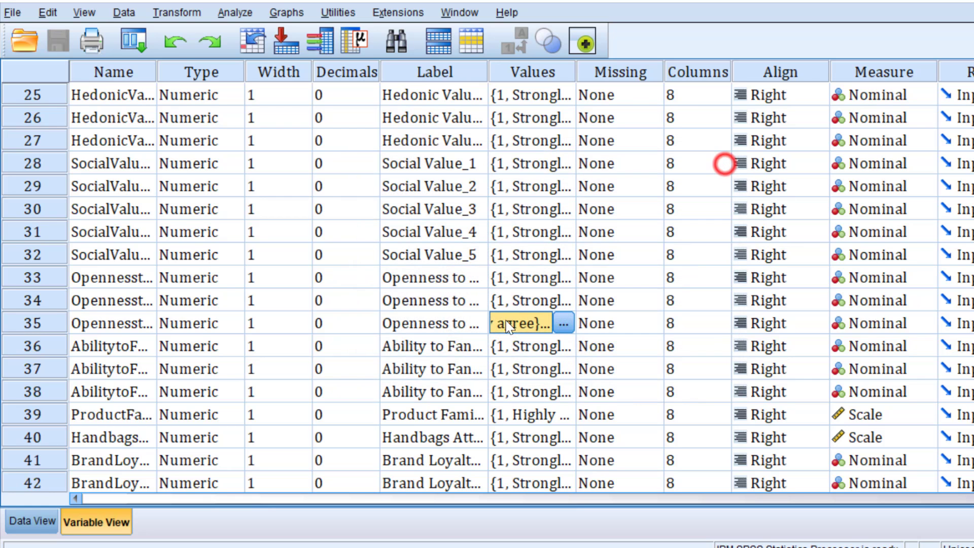
{"action": "left_click", "coordinate": [556, 365]}
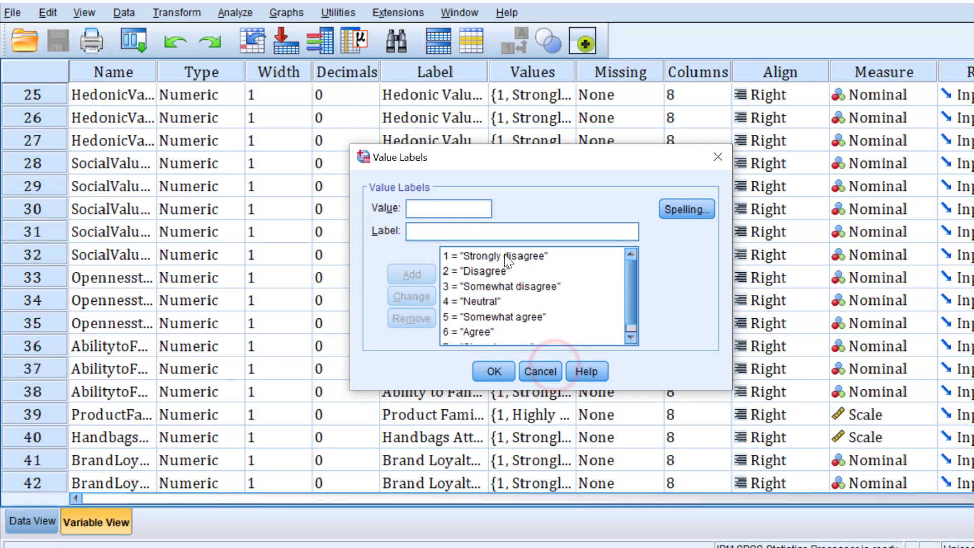
{"action": "scroll", "coordinate": [508, 290], "scroll_direction": "down", "scroll_amount": 1}
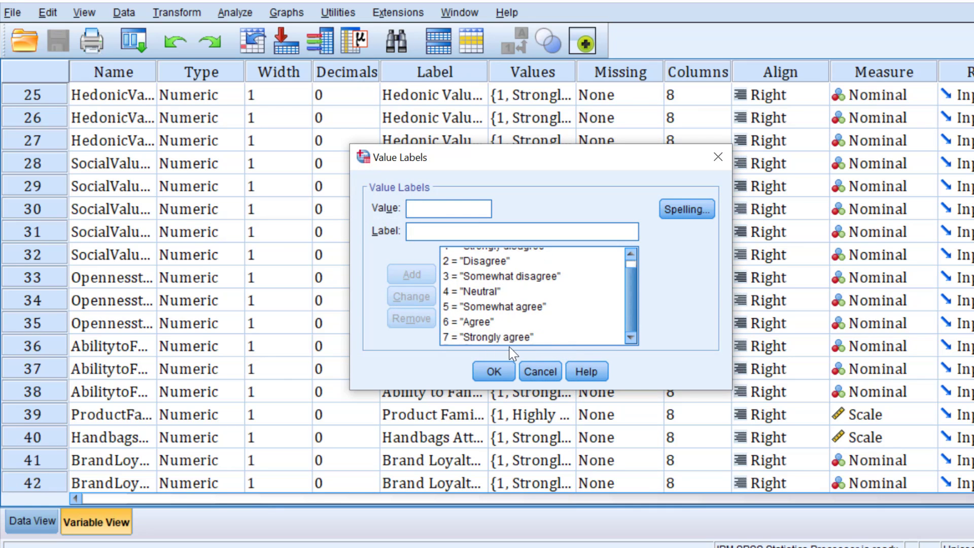
{"action": "left_click", "coordinate": [493, 372]}
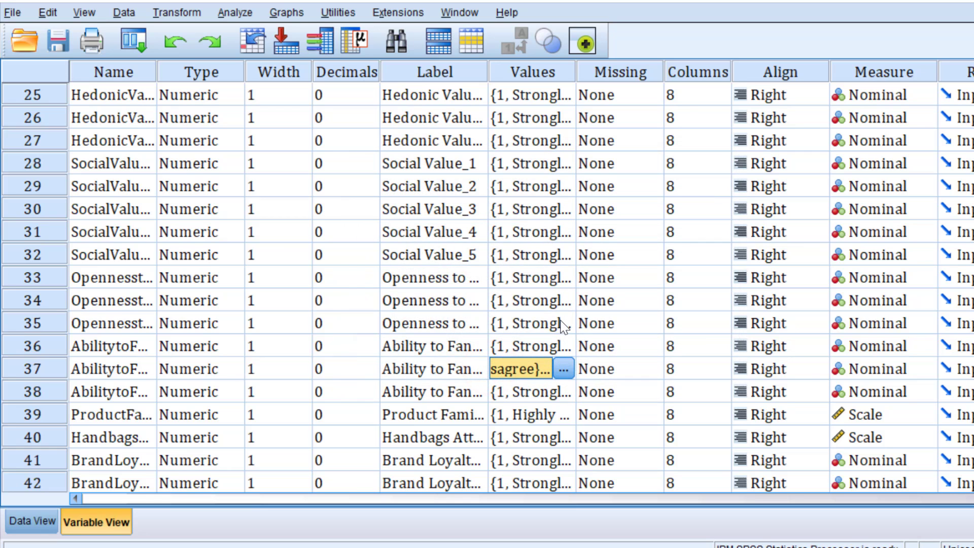
Select the Label cells of the three Brand Loyalty items in rows 41–43
{"action": "scroll", "coordinate": [559, 325], "scroll_direction": "down", "scroll_amount": 6}
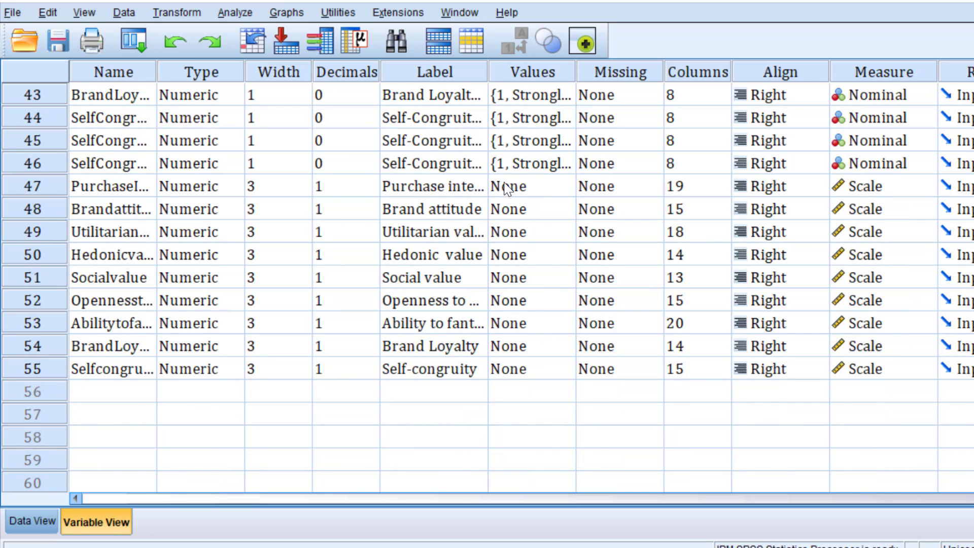
{"action": "scroll", "coordinate": [552, 152], "scroll_direction": "up", "scroll_amount": 2}
{"action": "scroll", "coordinate": [552, 152], "scroll_direction": "up", "scroll_amount": 2}
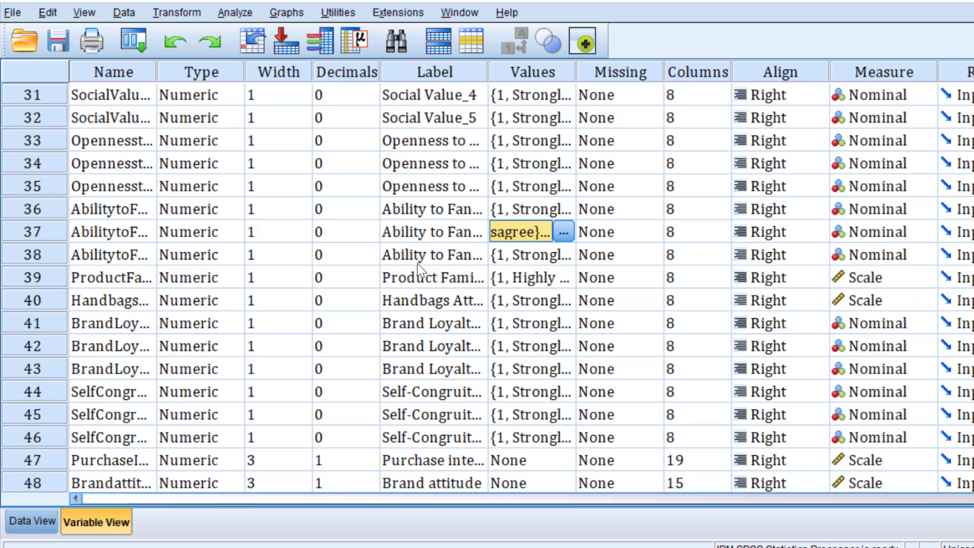
{"action": "left_click_drag", "start_coordinate": [419, 323], "coordinate": [426, 373]}
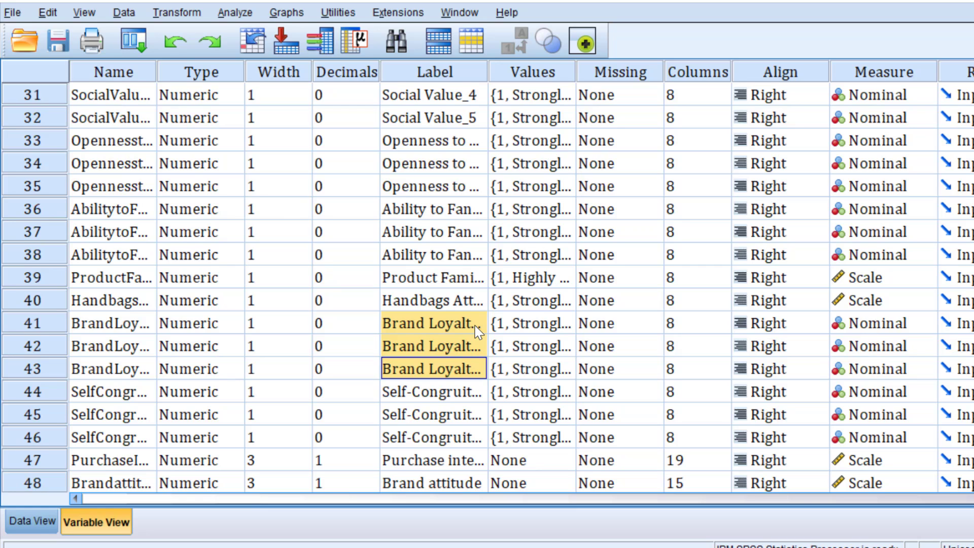
{"action": "scroll", "coordinate": [478, 330], "scroll_direction": "down", "scroll_amount": 3}
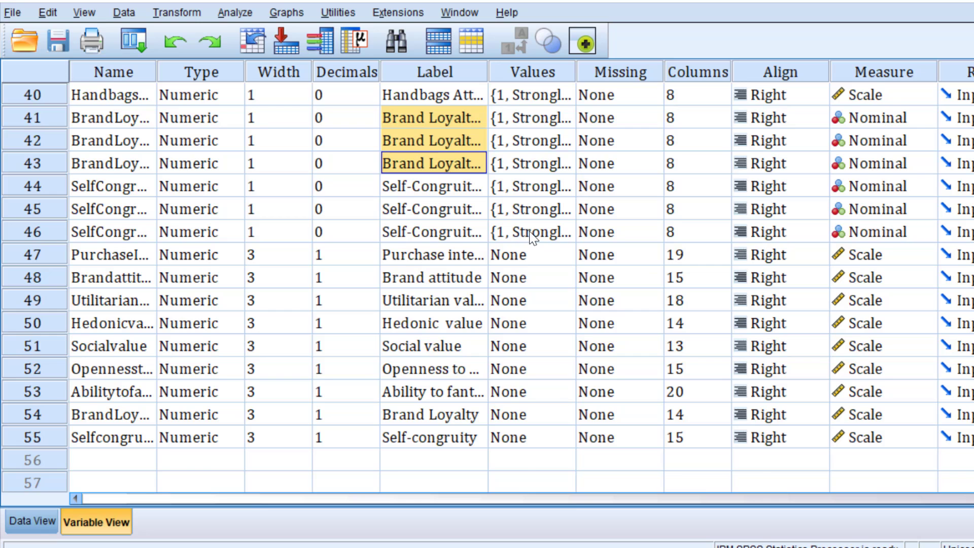
{"action": "scroll", "coordinate": [532, 236], "scroll_direction": "up", "scroll_amount": 13}
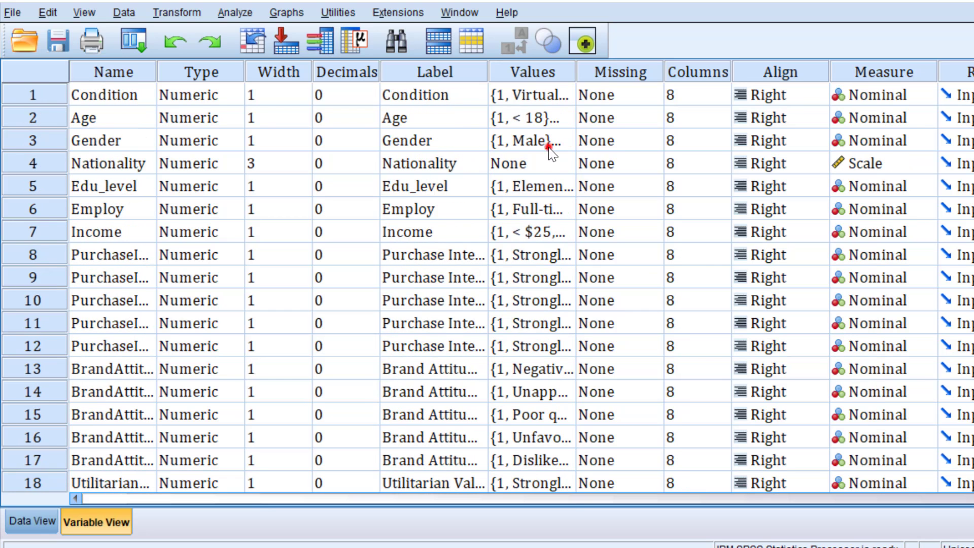
{"action": "left_click", "coordinate": [549, 147]}
{"action": "left_click", "coordinate": [564, 144]}
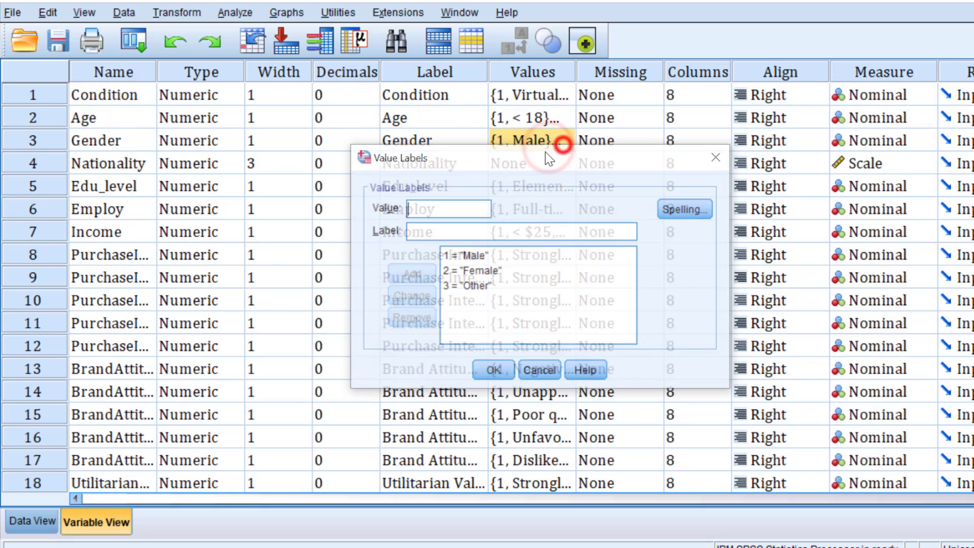
{"action": "left_click", "coordinate": [717, 154]}
{"action": "scroll", "coordinate": [718, 158], "scroll_direction": "down", "scroll_amount": 14}
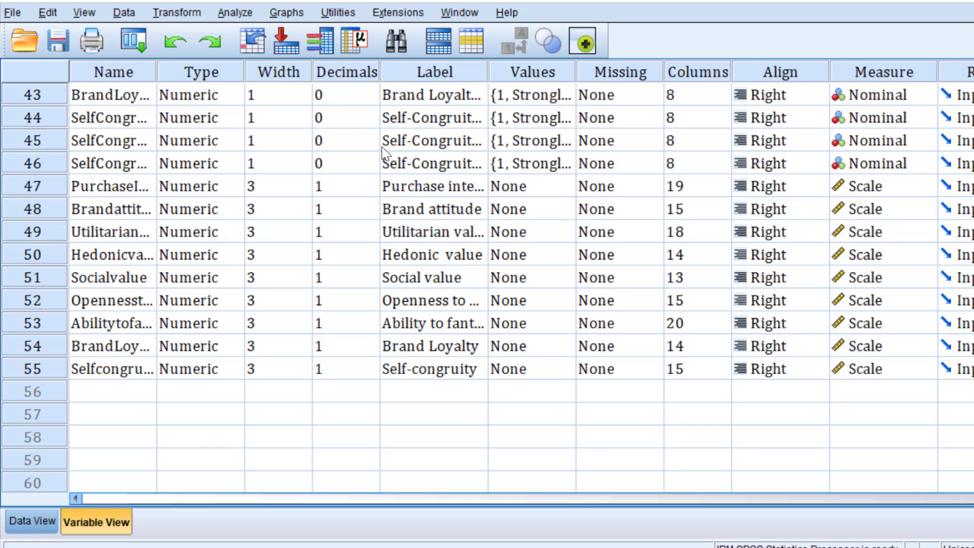
Start a new Linear Regression, resetting the previous regression settings
{"action": "left_click", "coordinate": [231, 12]}
{"action": "mouse_move", "coordinate": [278, 253]}
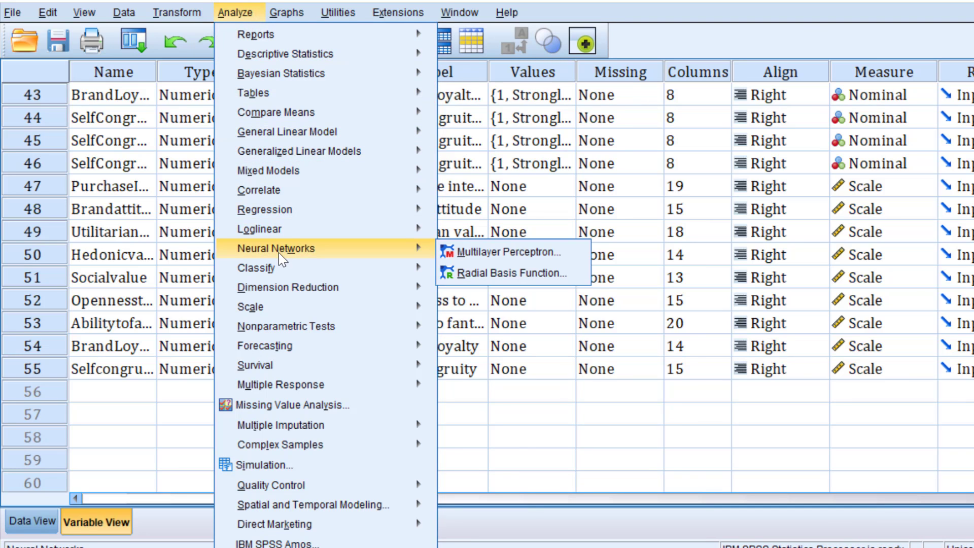
{"action": "mouse_move", "coordinate": [289, 214]}
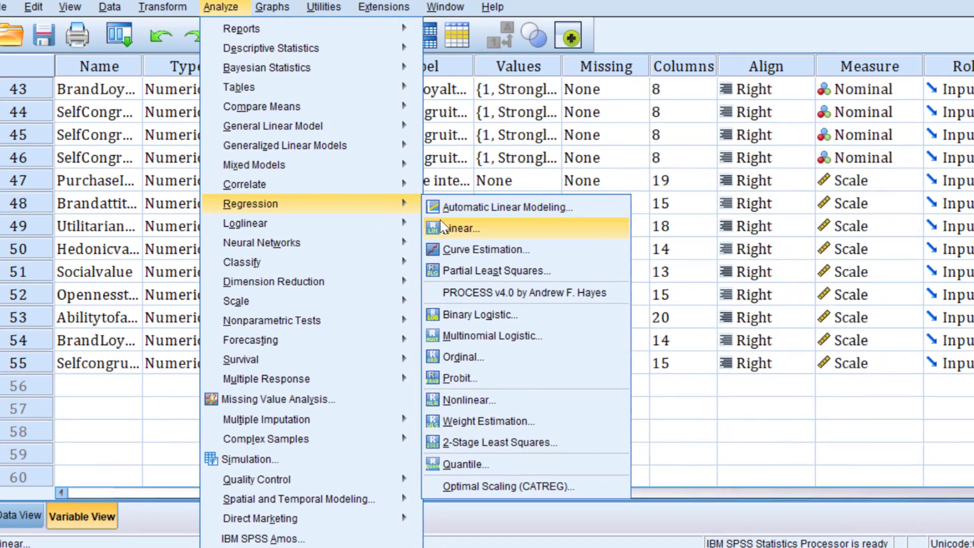
{"action": "left_click", "coordinate": [471, 233]}
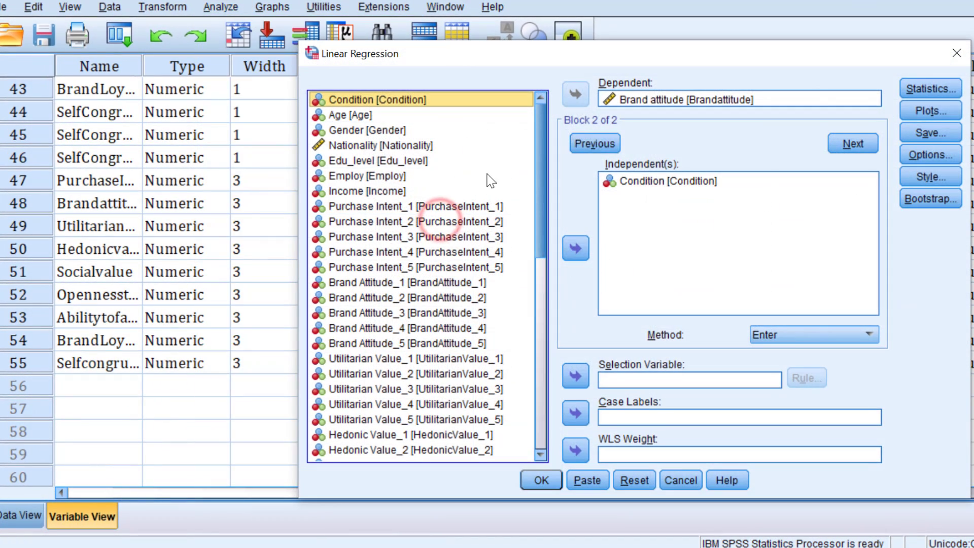
{"action": "left_click", "coordinate": [632, 477]}
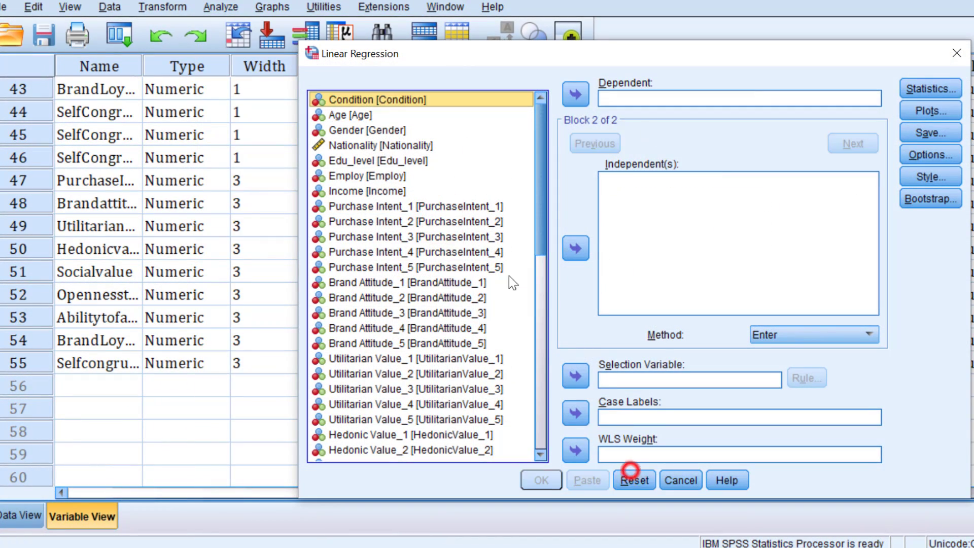
{"action": "scroll", "coordinate": [486, 251], "scroll_direction": "down", "scroll_amount": 10}
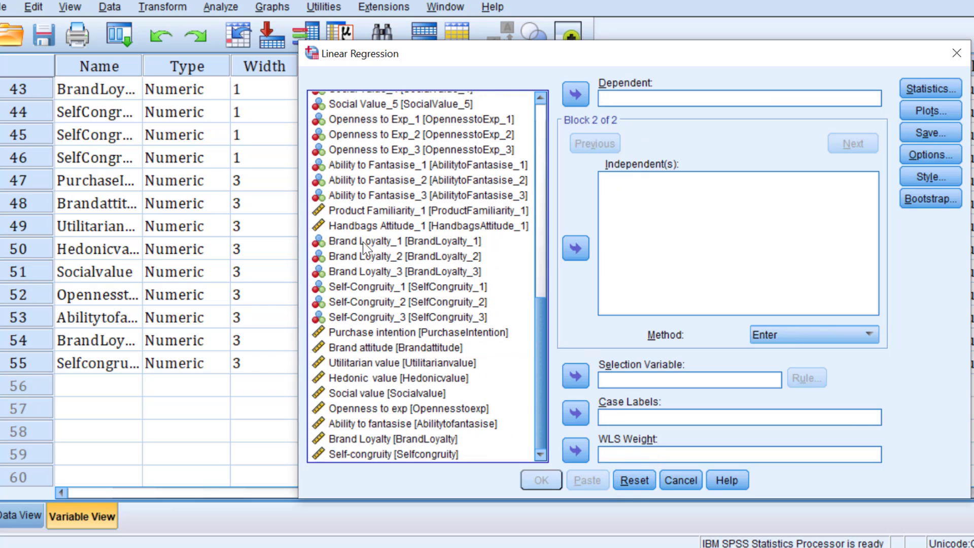
Make Purchase intention the dependent, with Brand Loyalty and Self-congruity as independents
{"action": "left_click", "coordinate": [373, 333]}
{"action": "left_click", "coordinate": [580, 93]}
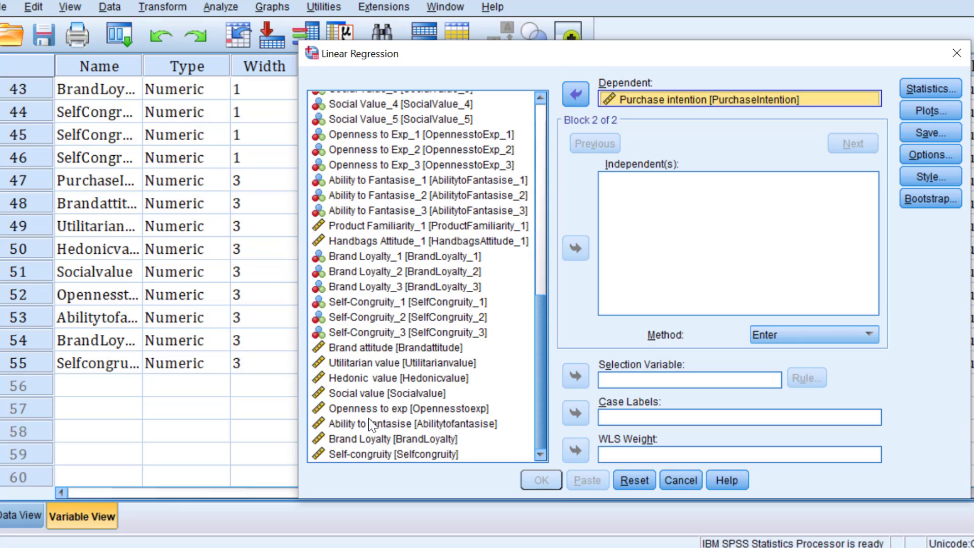
{"action": "left_click", "coordinate": [358, 439]}
{"action": "left_click", "coordinate": [571, 249]}
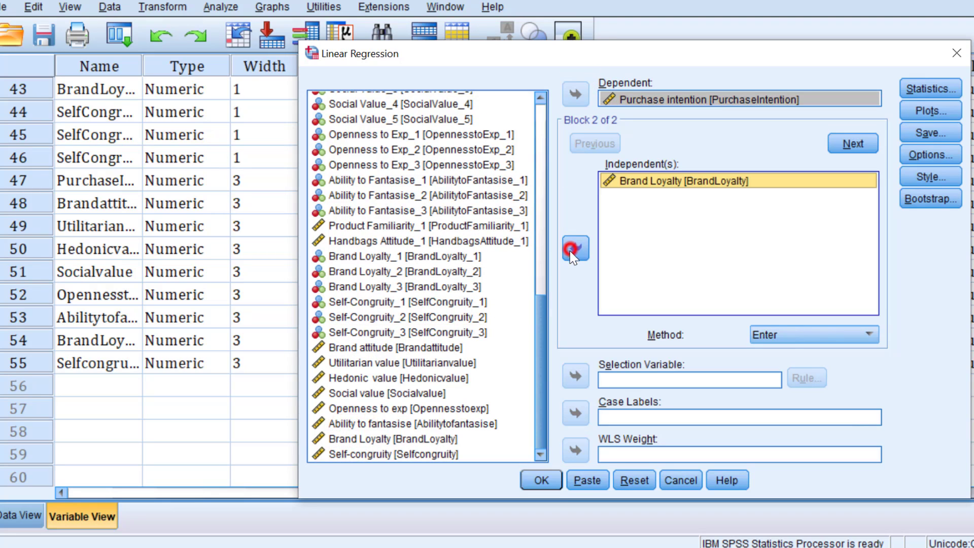
{"action": "left_click", "coordinate": [359, 455]}
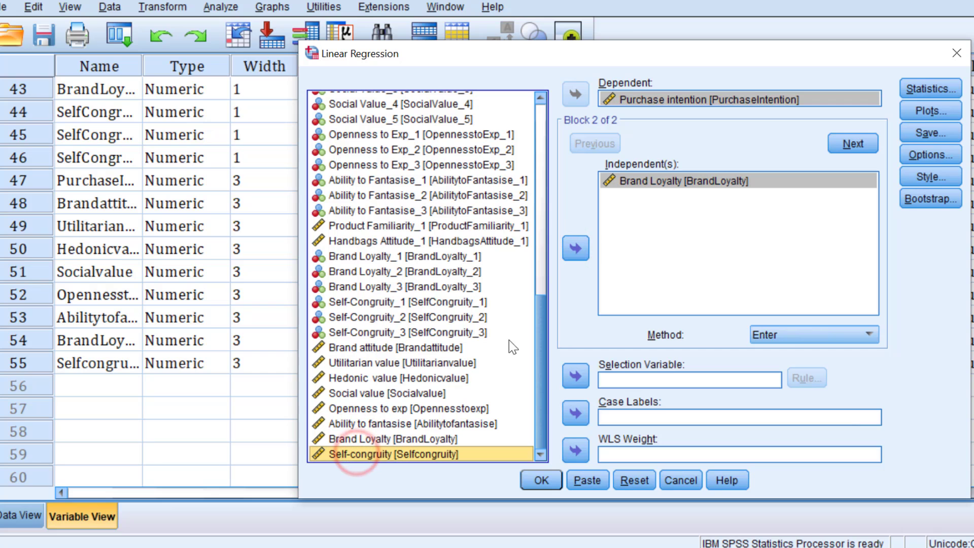
{"action": "left_click", "coordinate": [577, 244]}
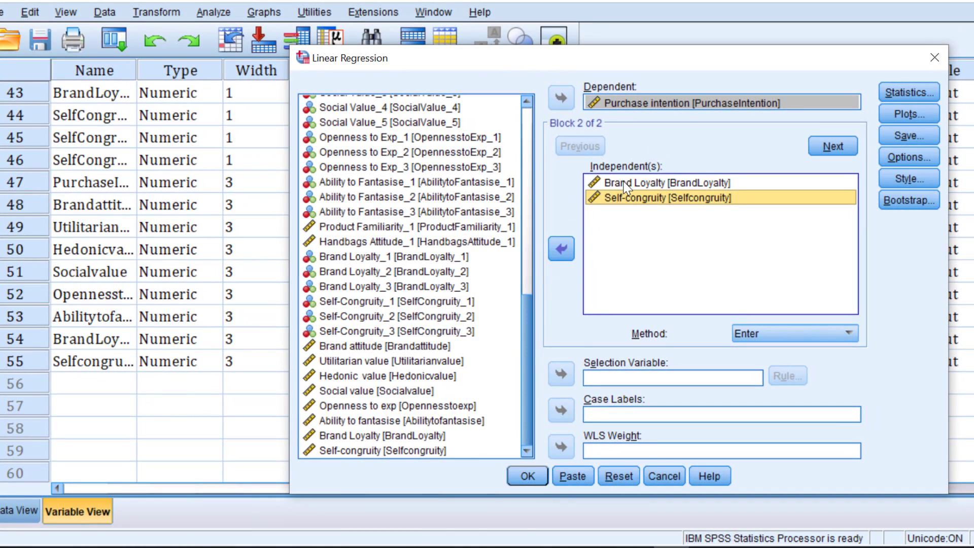
Tick R squared change, Durbin-Watson, part and partial correlations, descriptives and collinearity diagnostics
{"action": "left_click", "coordinate": [914, 96]}
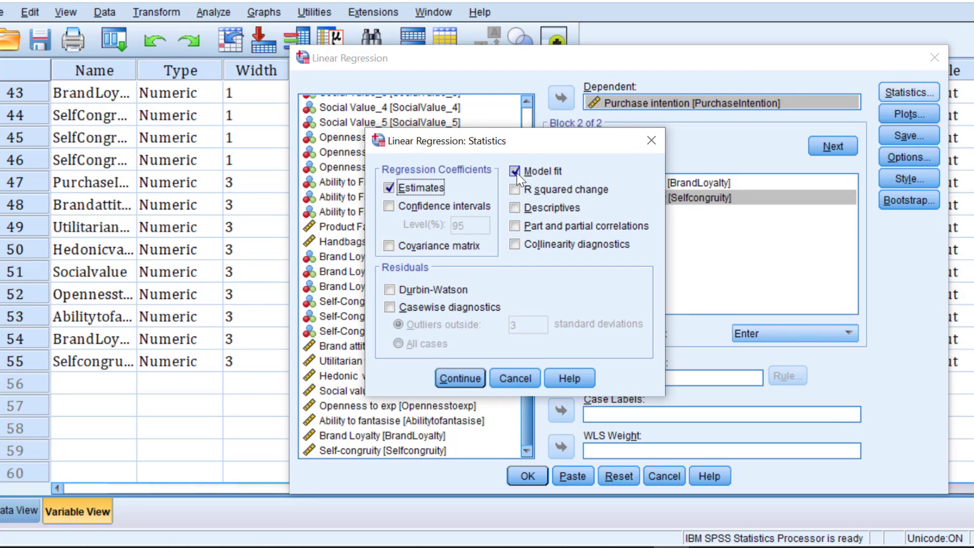
{"action": "left_click", "coordinate": [516, 191]}
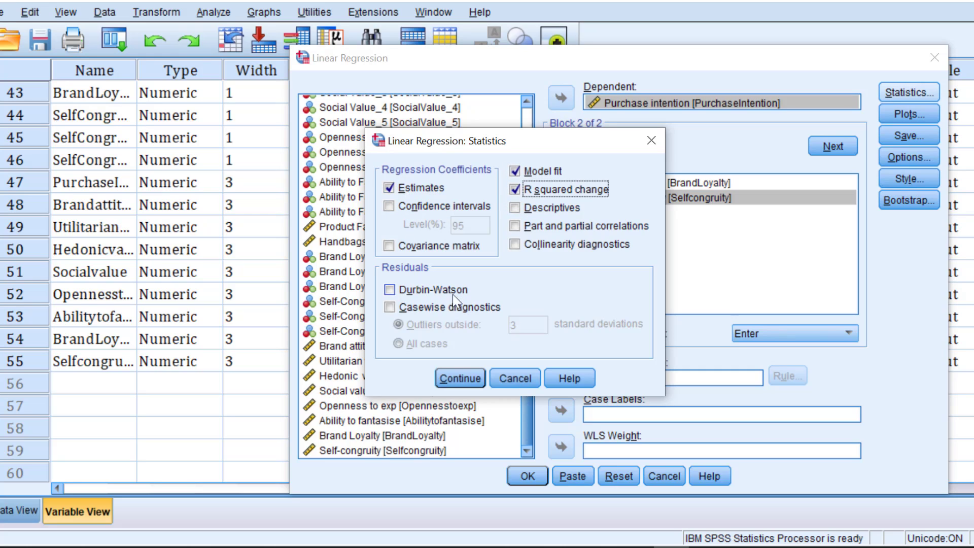
{"action": "left_click", "coordinate": [388, 290]}
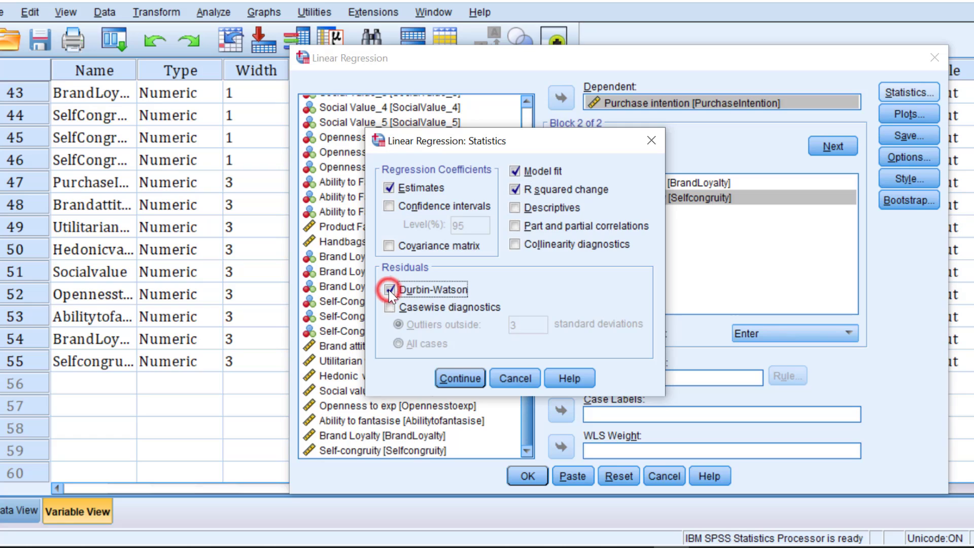
{"action": "left_click", "coordinate": [513, 226]}
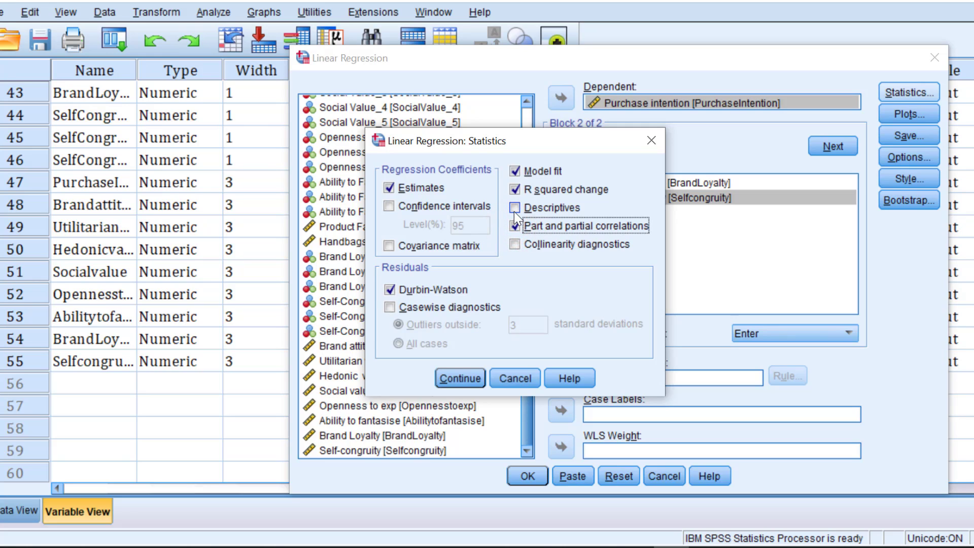
{"action": "left_click", "coordinate": [514, 208]}
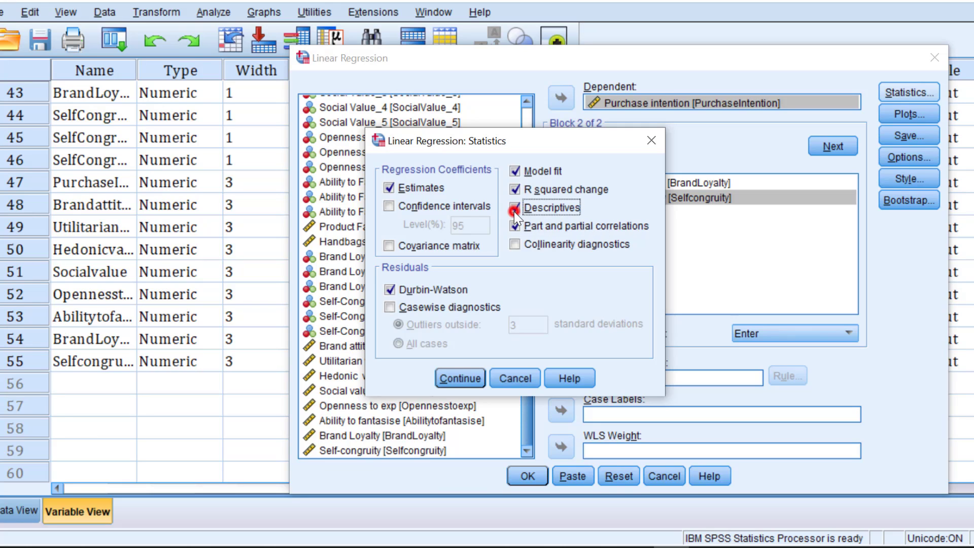
{"action": "left_click", "coordinate": [519, 244]}
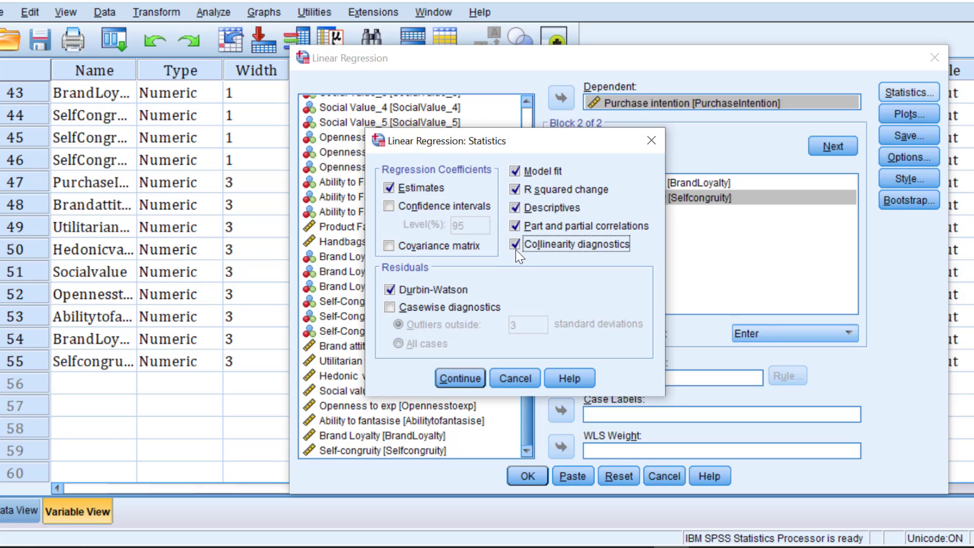
Review the regression Options (.05 entry, .10 removal, listwise) and Style settings, keeping defaults
{"action": "left_click", "coordinate": [458, 378]}
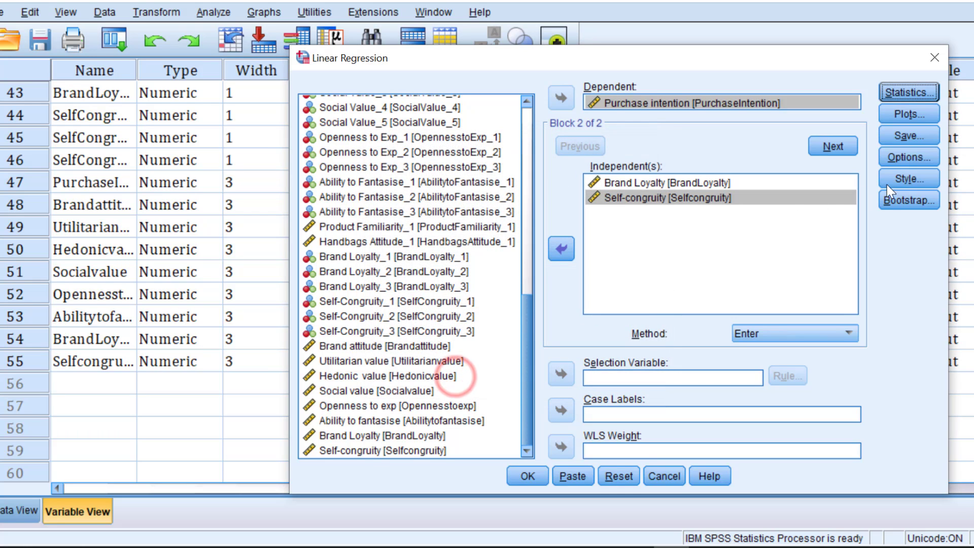
{"action": "left_click_drag", "start_coordinate": [668, 57], "coordinate": [451, 30]}
{"action": "left_click", "coordinate": [696, 126]}
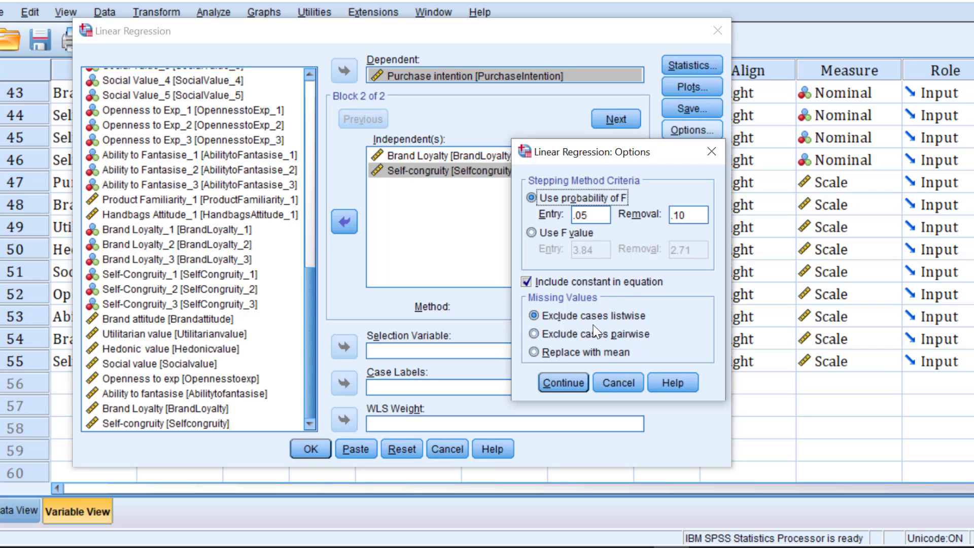
{"action": "left_click", "coordinate": [563, 382]}
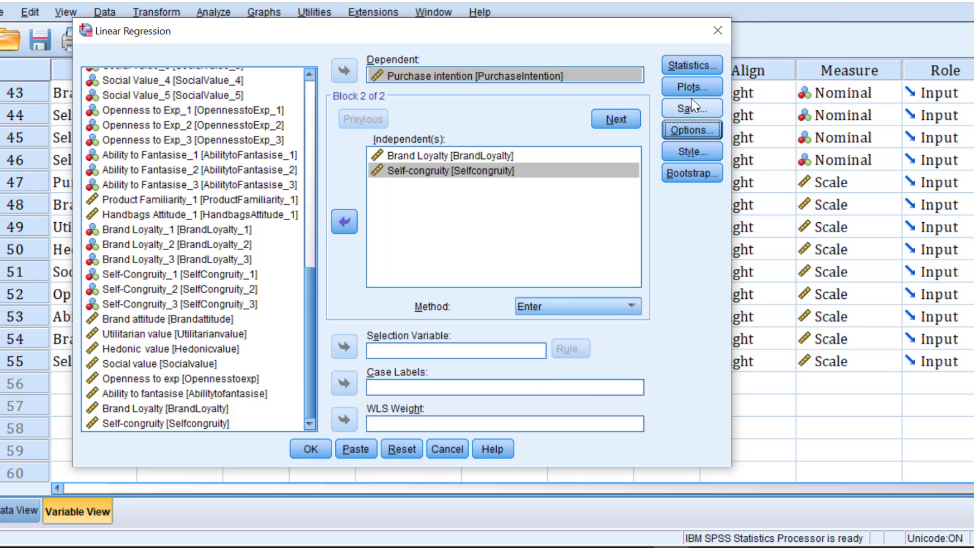
{"action": "left_click", "coordinate": [683, 150]}
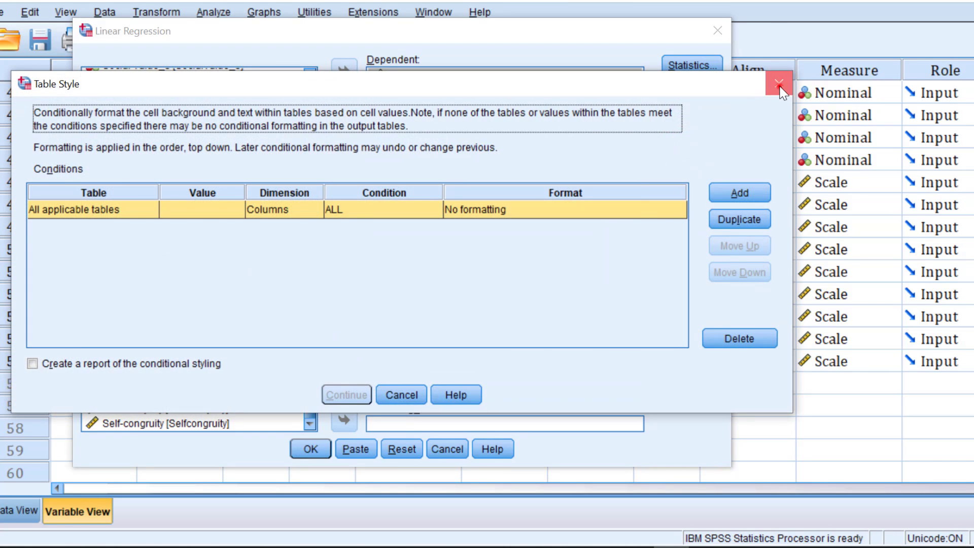
{"action": "left_click", "coordinate": [779, 84]}
{"action": "left_click", "coordinate": [689, 133]}
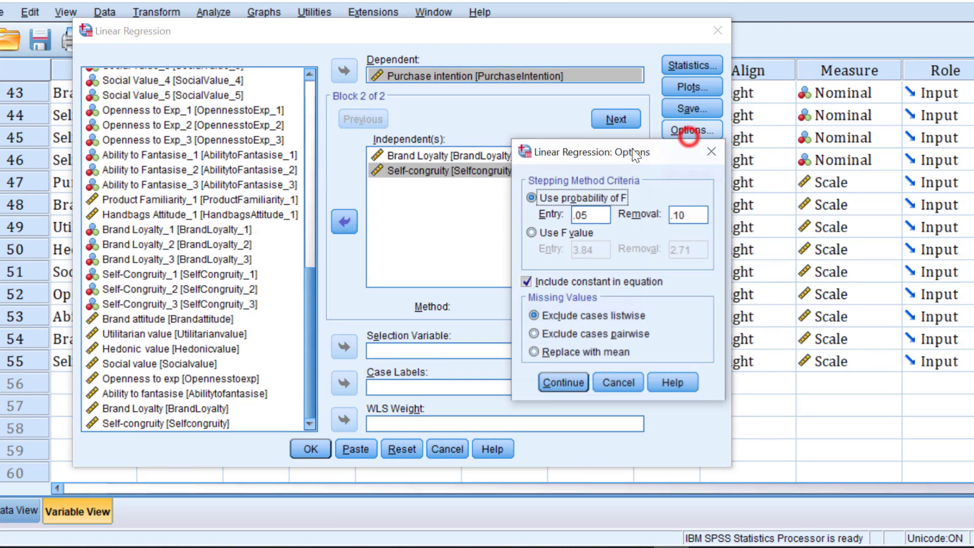
{"action": "left_click", "coordinate": [711, 152]}
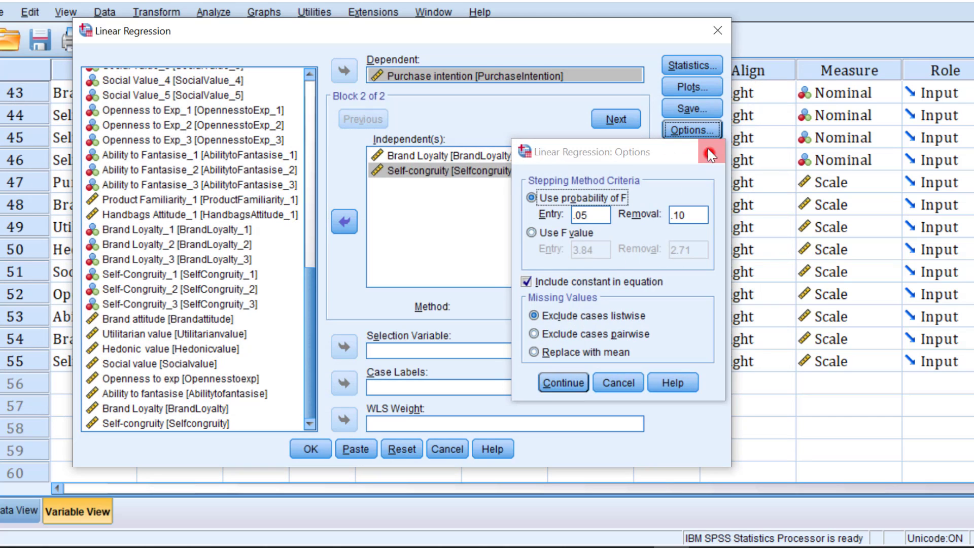
Tick Cook's distance under Distances in the regression Save settings
{"action": "left_click", "coordinate": [696, 109]}
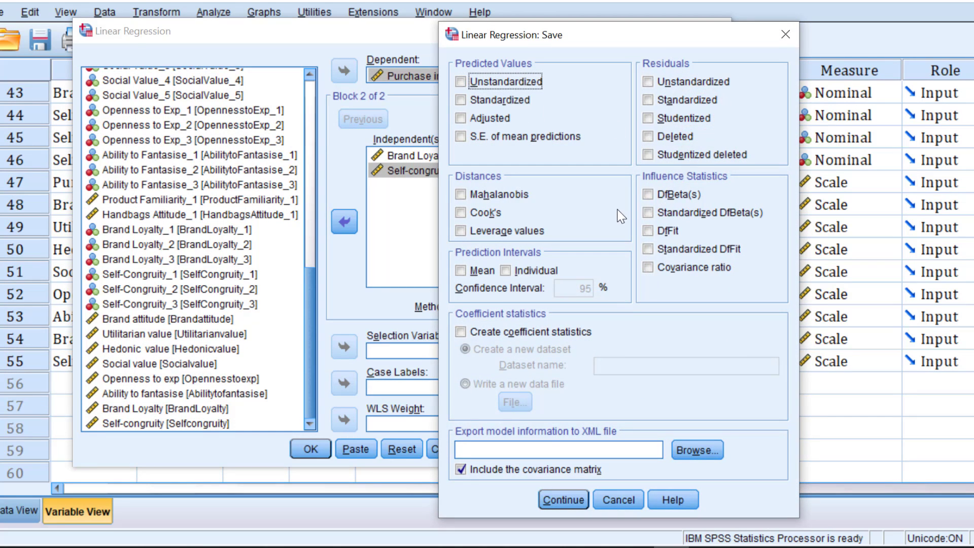
{"action": "left_click", "coordinate": [461, 213]}
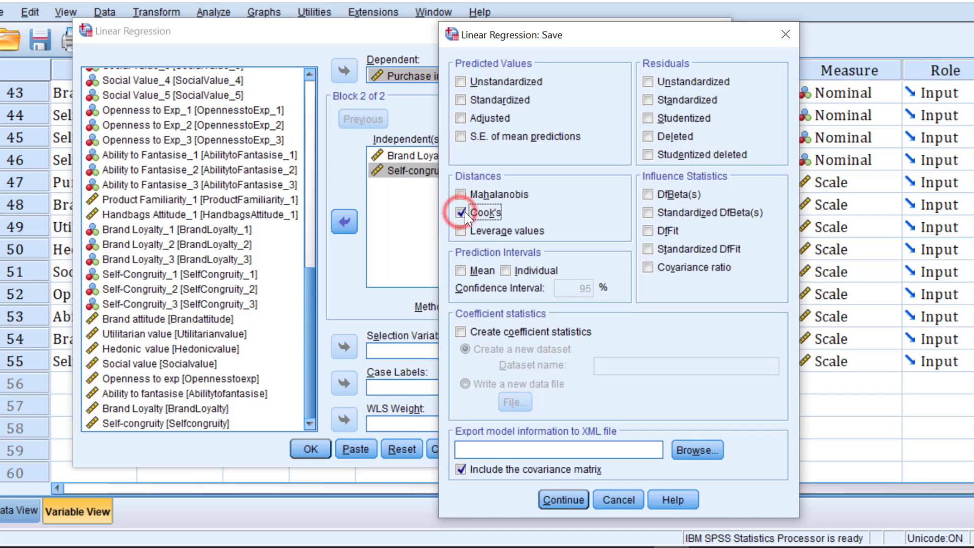
{"action": "left_click_drag", "start_coordinate": [608, 46], "coordinate": [502, 45]}
Set up a residual scatterplot with *ZRESID on Y and *ZPRED on X
{"action": "left_click", "coordinate": [444, 504]}
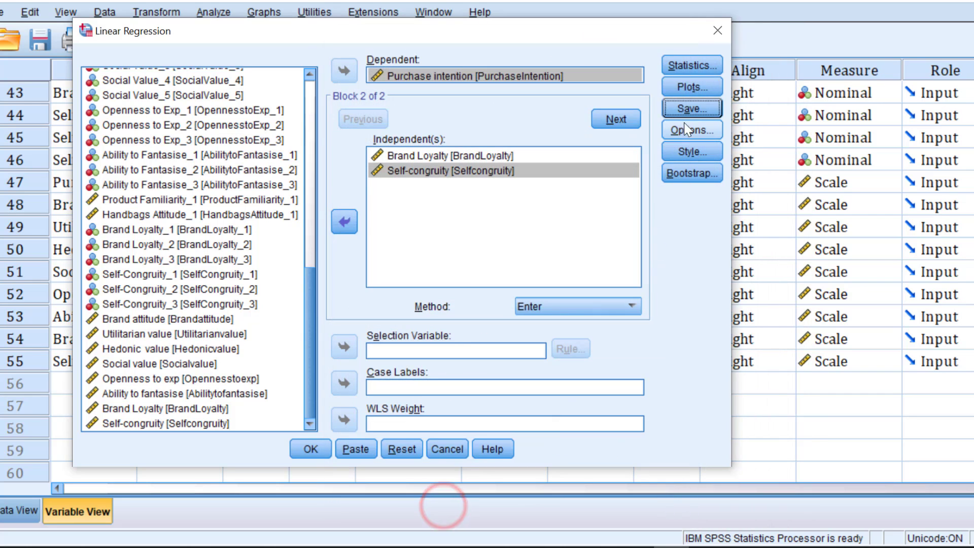
{"action": "left_click", "coordinate": [689, 89]}
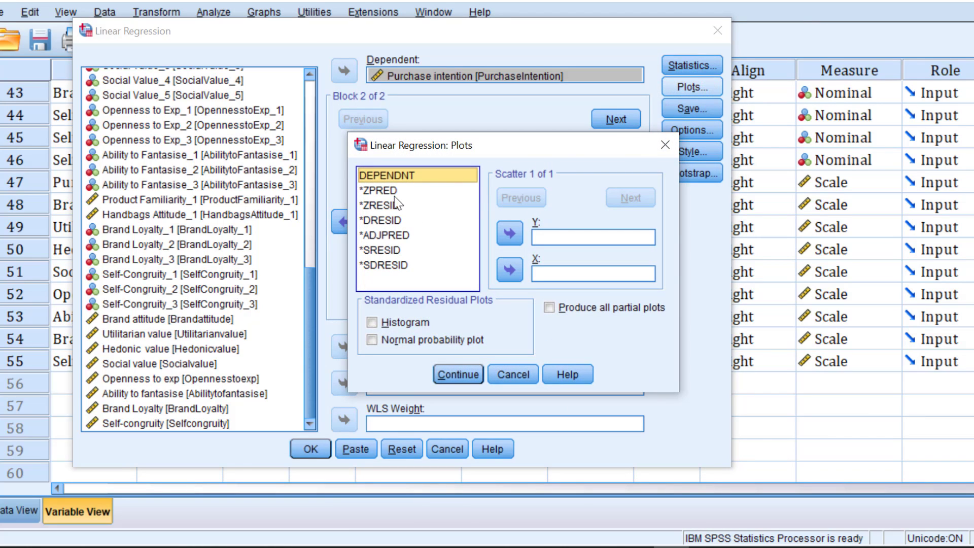
{"action": "left_click", "coordinate": [377, 190]}
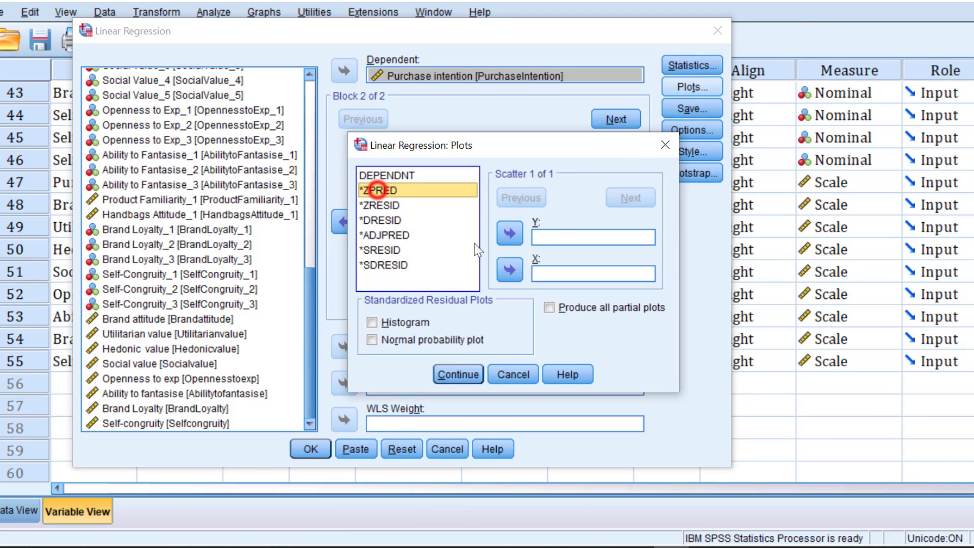
{"action": "left_click", "coordinate": [509, 261]}
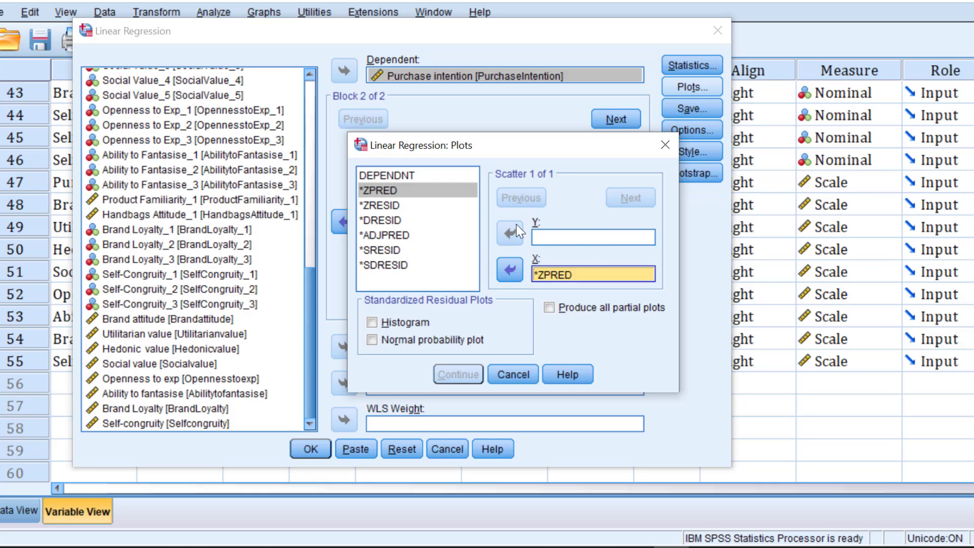
{"action": "left_click", "coordinate": [382, 206]}
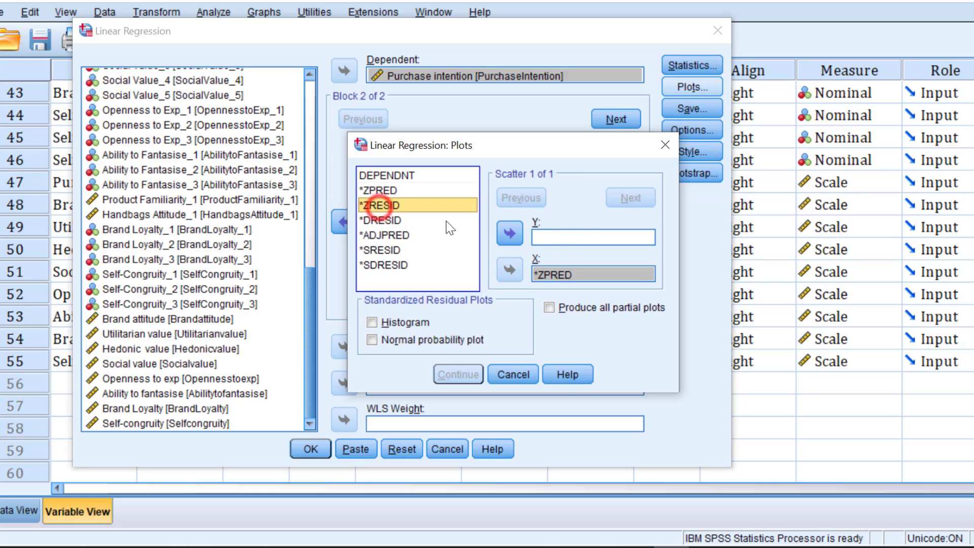
{"action": "left_click", "coordinate": [507, 234]}
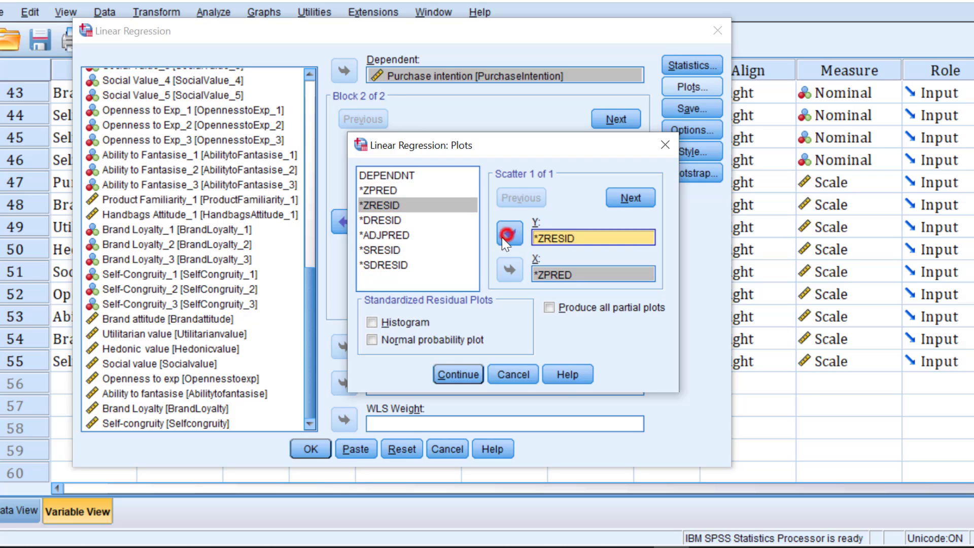
Add a residual histogram and normal probability plot, then run the regression
{"action": "left_click", "coordinate": [384, 322]}
{"action": "left_click", "coordinate": [389, 339]}
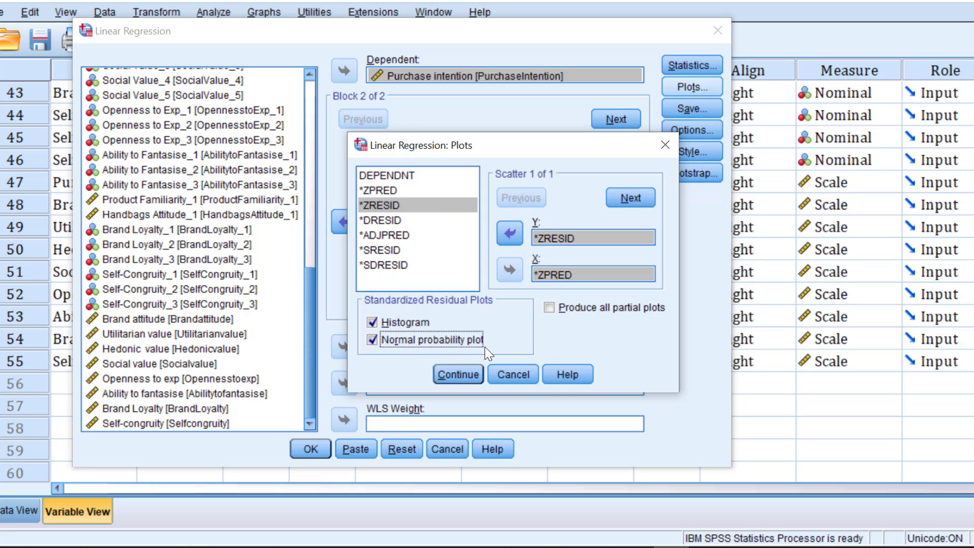
{"action": "left_click", "coordinate": [459, 375]}
{"action": "left_click", "coordinate": [320, 445]}
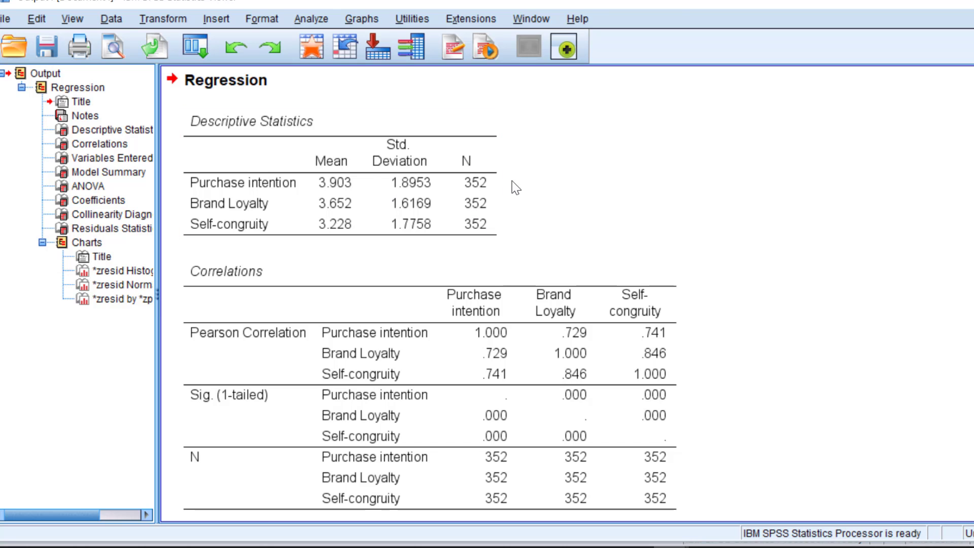
Scroll the output past the Correlations table to the Variables Entered/Removed table
{"action": "scroll", "coordinate": [436, 201], "scroll_direction": "down", "scroll_amount": 3}
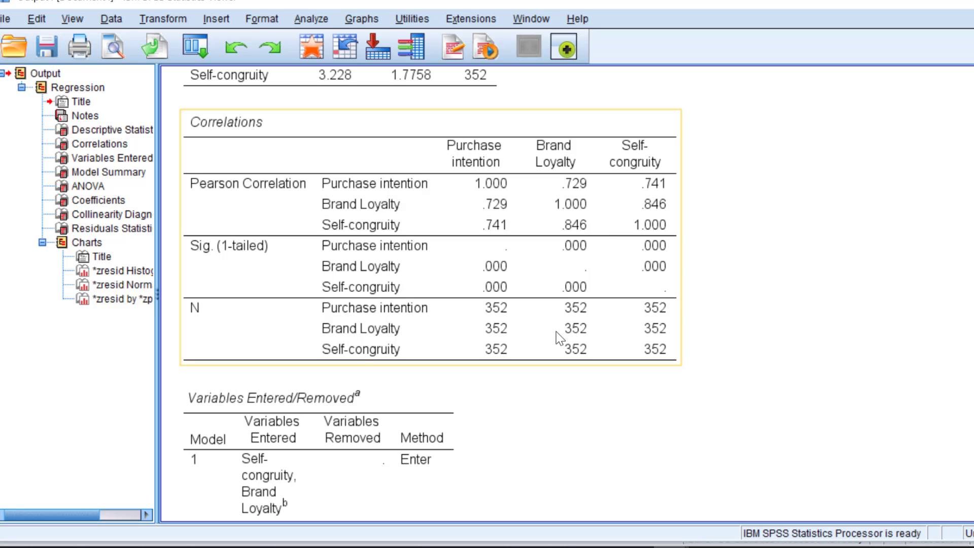
{"action": "scroll", "coordinate": [492, 346], "scroll_direction": "down", "scroll_amount": 4}
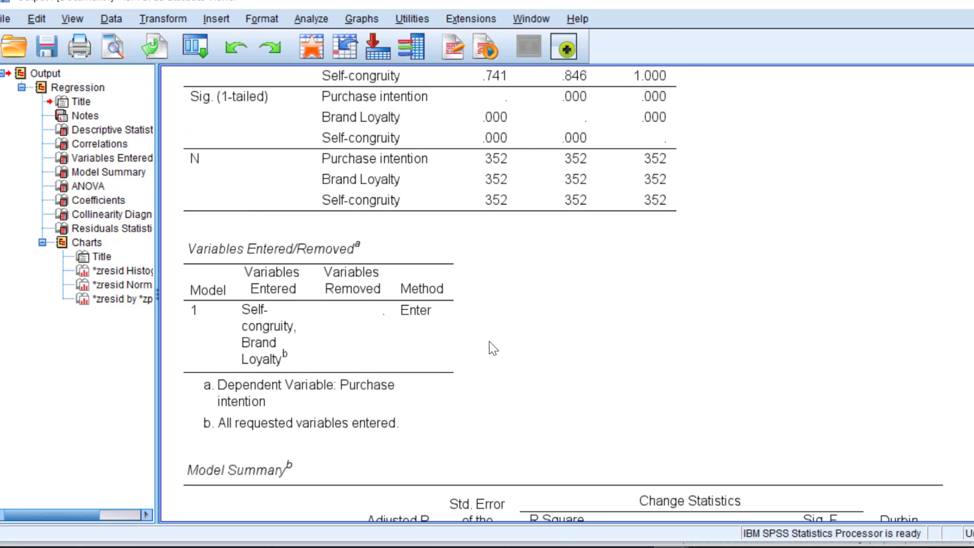
Scroll to the Model Summary table showing R .765, R Square .586, Durbin-Watson 1.784
{"action": "left_click", "coordinate": [376, 298]}
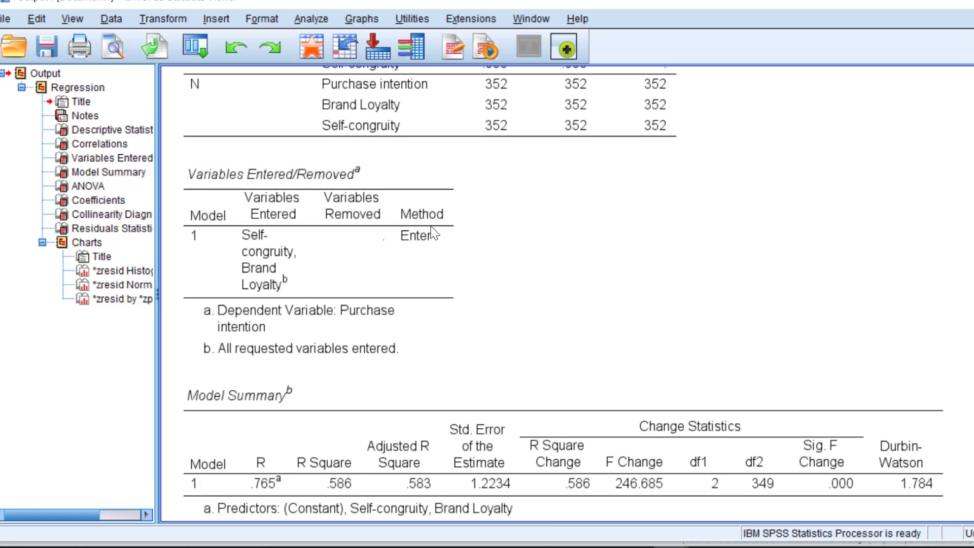
{"action": "scroll", "coordinate": [476, 249], "scroll_direction": "down", "scroll_amount": 3}
{"action": "left_click", "coordinate": [413, 276]}
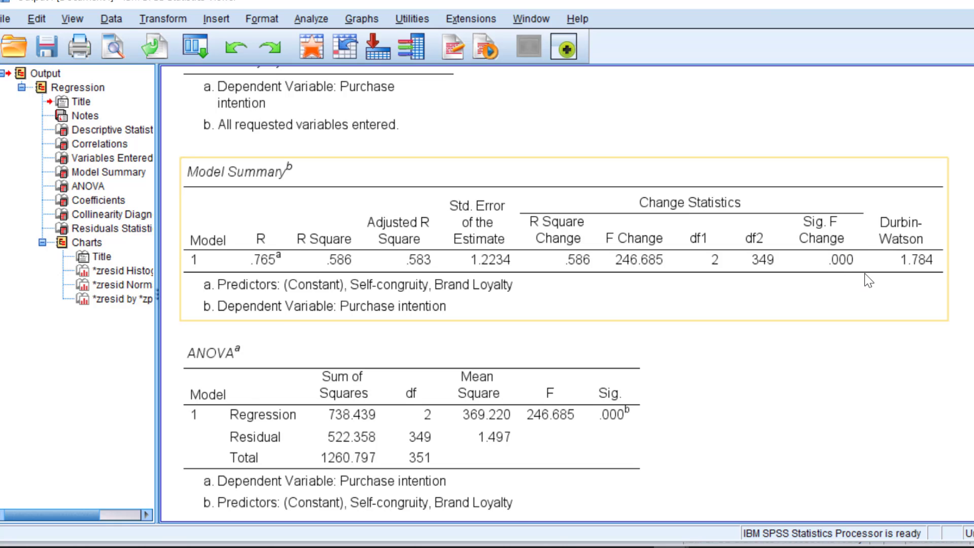
Scroll to the ANOVA table showing F 246.685 on 2 and 349 df
{"action": "scroll", "coordinate": [865, 273], "scroll_direction": "down", "scroll_amount": 3}
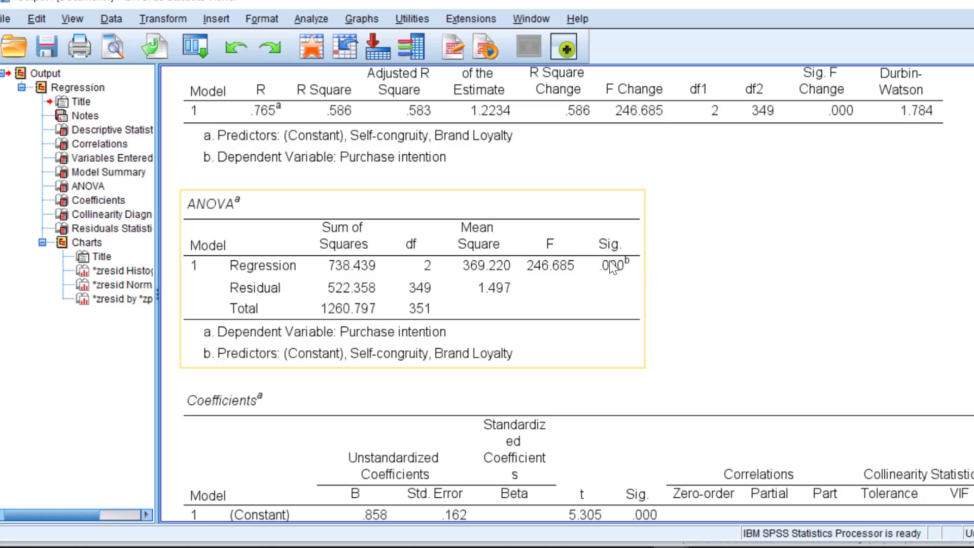
Scroll to reveal the full Coefficients table with Tolerance .284 and VIF 3.520
{"action": "scroll", "coordinate": [644, 279], "scroll_direction": "down", "scroll_amount": 5}
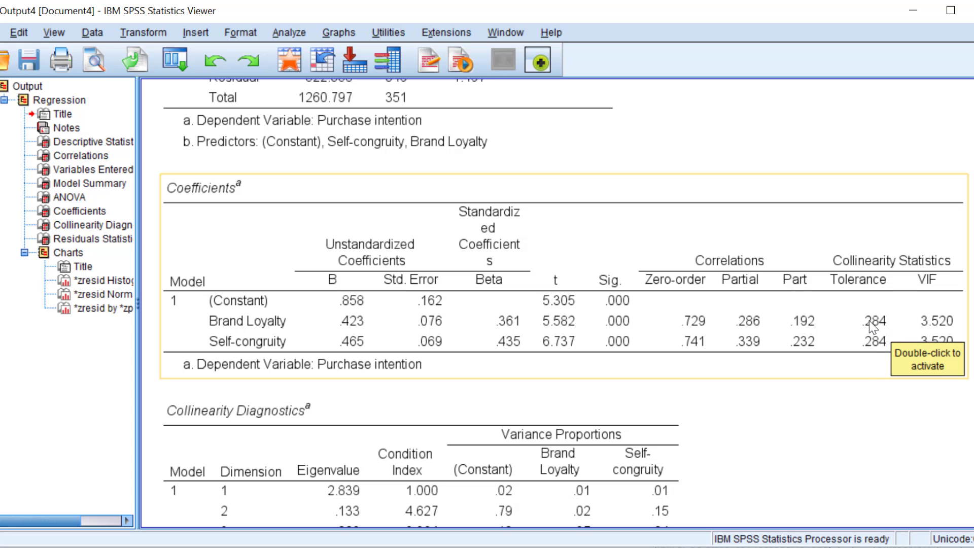
Scroll to the Residuals Statistics table: Cook's Distance max .070, Std. Residual −4.200 to 2.968
{"action": "scroll", "coordinate": [650, 366], "scroll_direction": "down", "scroll_amount": 5}
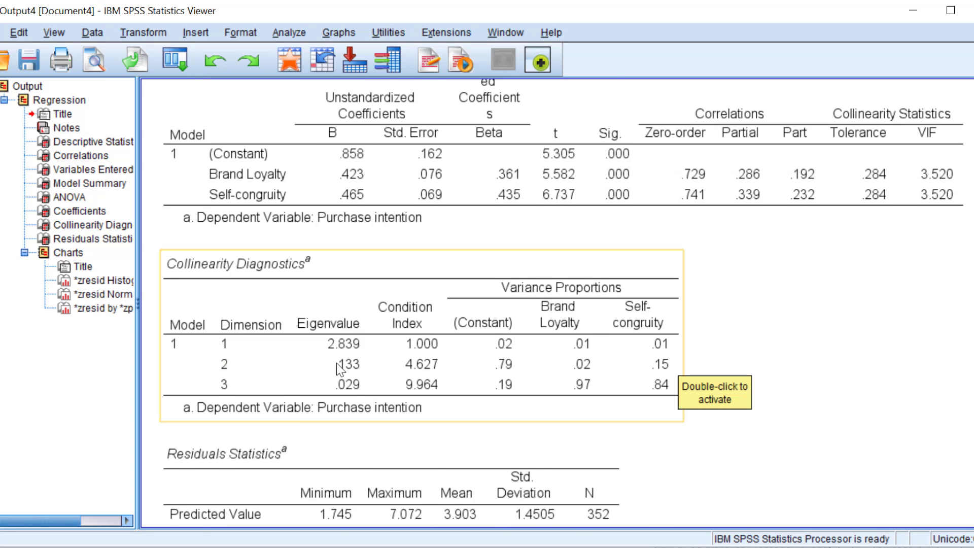
{"action": "scroll", "coordinate": [269, 345], "scroll_direction": "down", "scroll_amount": 6}
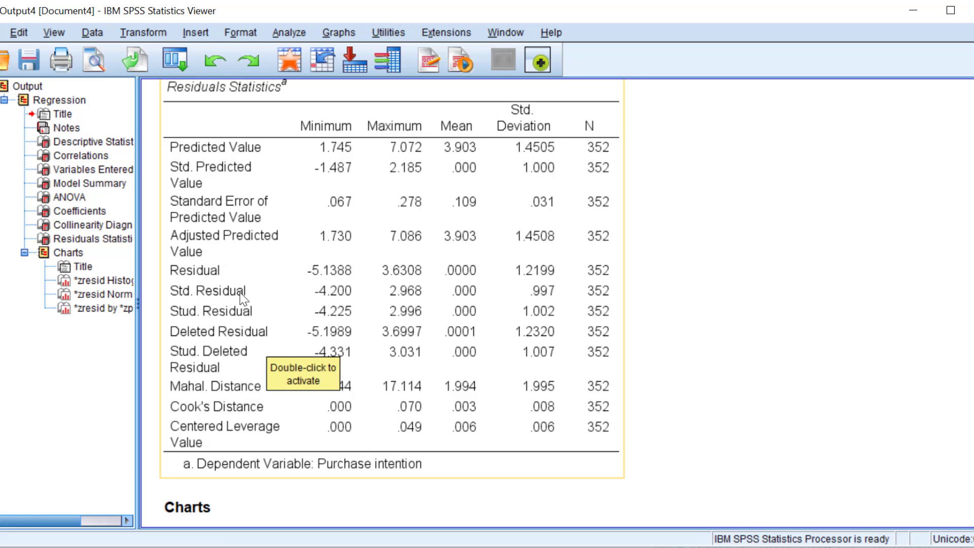
Inspect the residual histogram, Normal P-P plot and residual scatterplot, then scroll back up
{"action": "scroll", "coordinate": [214, 345], "scroll_direction": "down", "scroll_amount": 3}
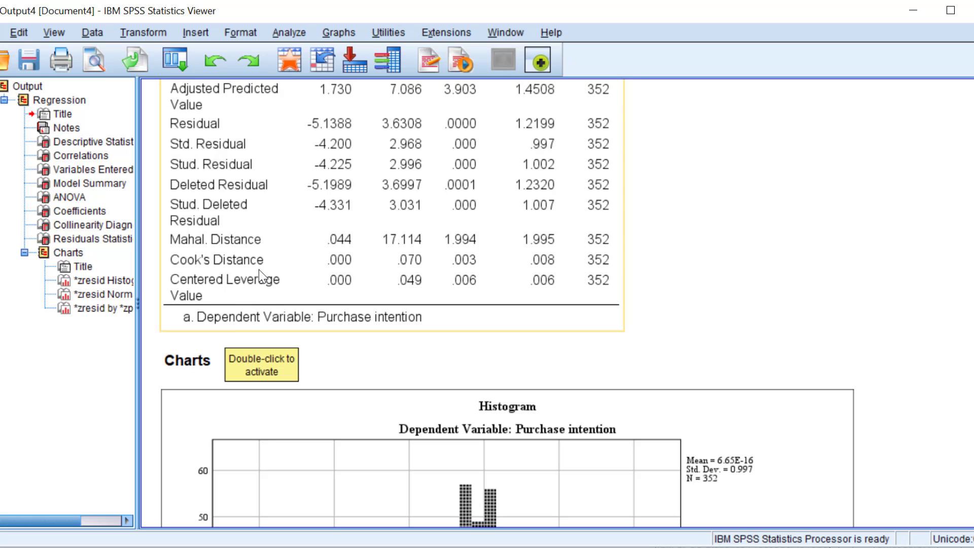
{"action": "scroll", "coordinate": [267, 277], "scroll_direction": "down", "scroll_amount": 5}
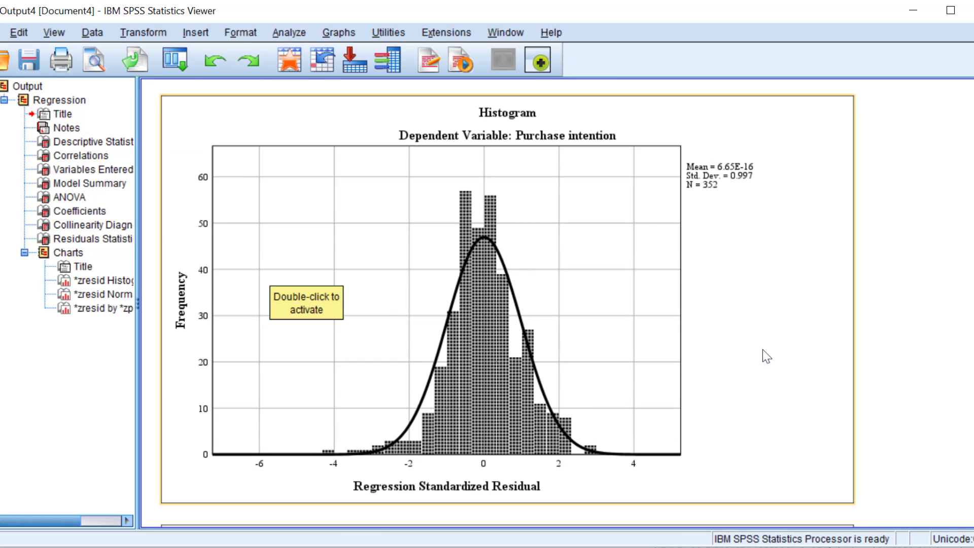
{"action": "scroll", "coordinate": [572, 329], "scroll_direction": "down", "scroll_amount": 3}
{"action": "scroll", "coordinate": [572, 329], "scroll_direction": "down", "scroll_amount": 6}
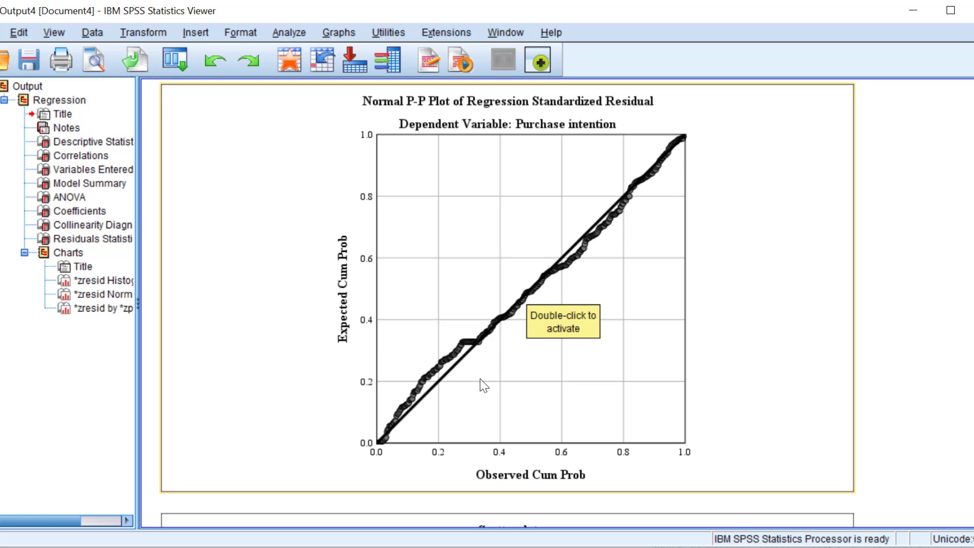
{"action": "scroll", "coordinate": [631, 169], "scroll_direction": "down", "scroll_amount": 5}
{"action": "scroll", "coordinate": [631, 169], "scroll_direction": "down", "scroll_amount": 5}
{"action": "scroll", "coordinate": [632, 169], "scroll_direction": "up", "scroll_amount": 11}
{"action": "scroll", "coordinate": [632, 169], "scroll_direction": "up", "scroll_amount": 20}
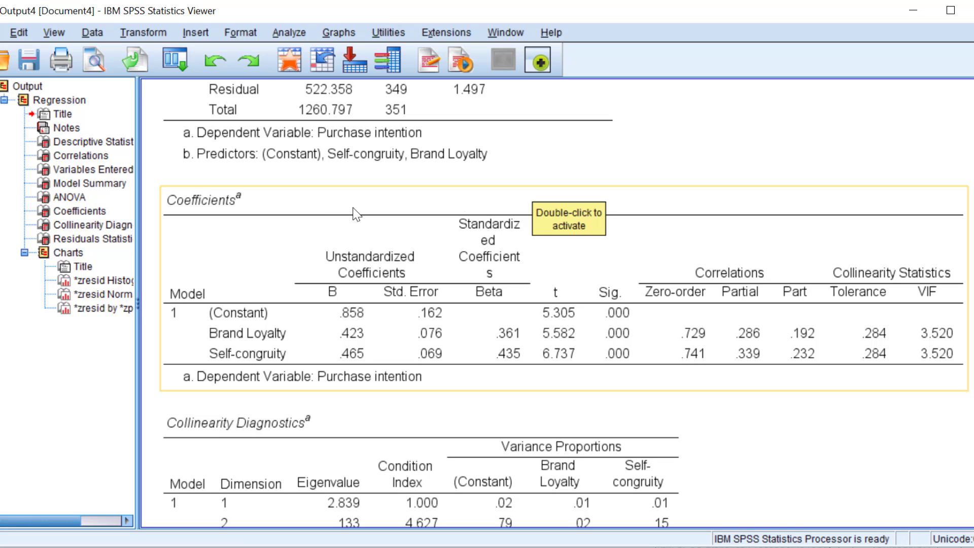
{"action": "scroll", "coordinate": [354, 213], "scroll_direction": "down", "scroll_amount": 3}
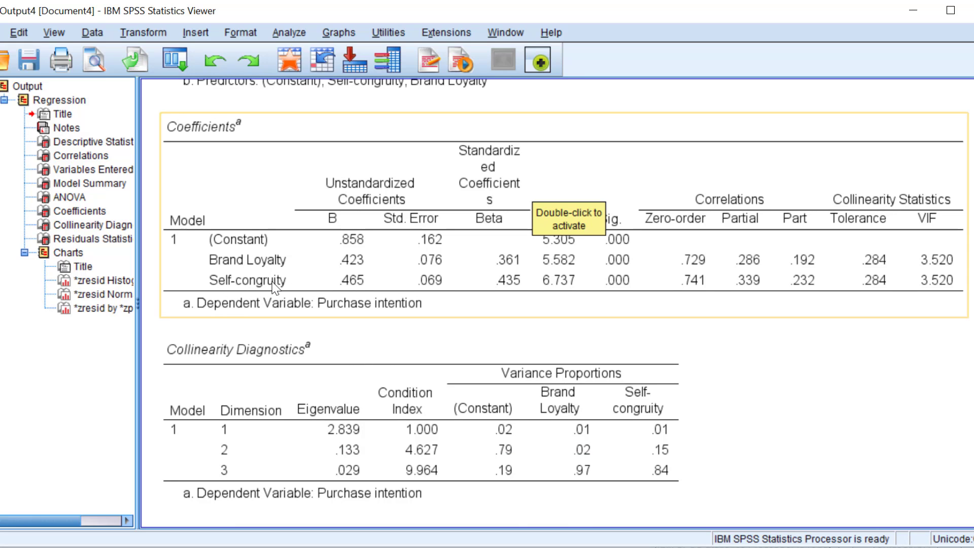
{"action": "scroll", "coordinate": [583, 217], "scroll_direction": "up", "scroll_amount": 3}
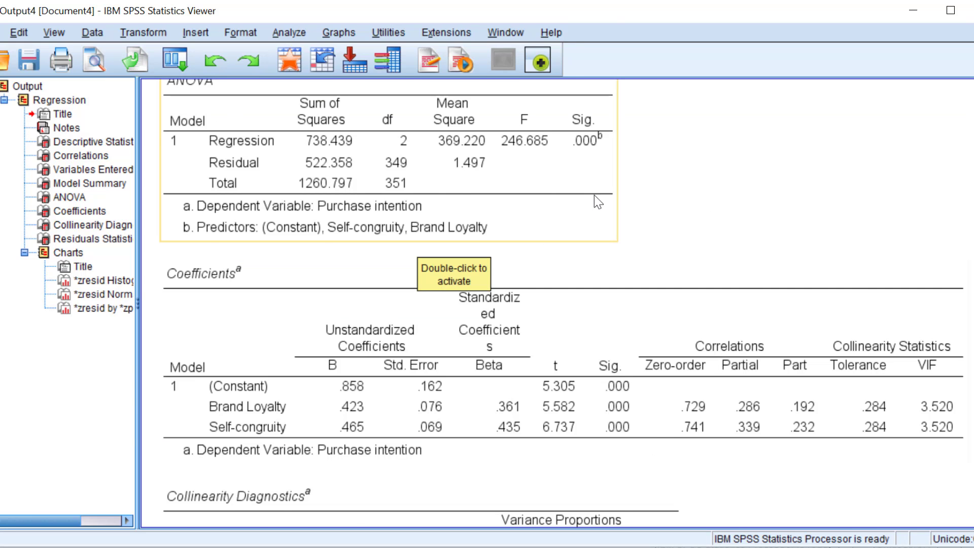
{"action": "scroll", "coordinate": [594, 195], "scroll_direction": "down", "scroll_amount": 6}
{"action": "scroll", "coordinate": [535, 235], "scroll_direction": "down", "scroll_amount": 3}
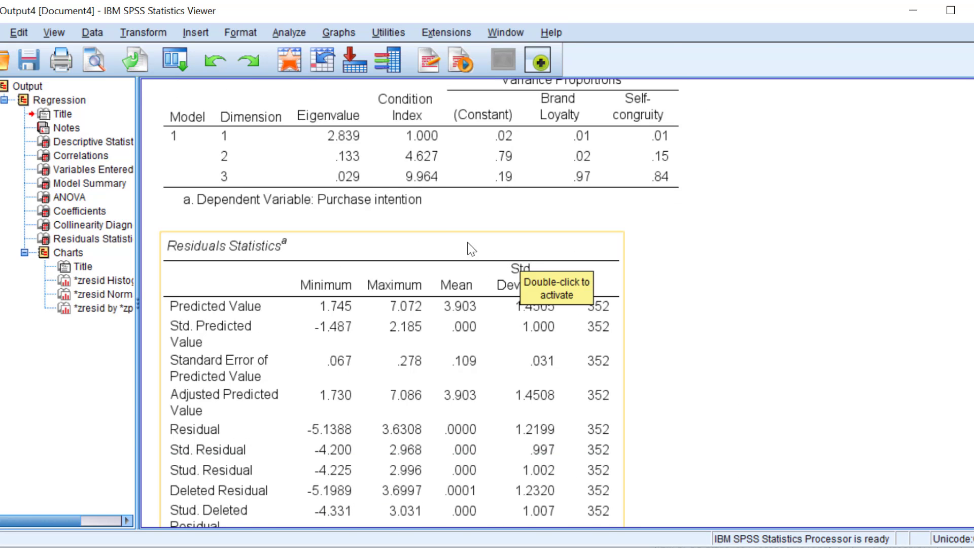
{"action": "scroll", "coordinate": [595, 183], "scroll_direction": "up", "scroll_amount": 9}
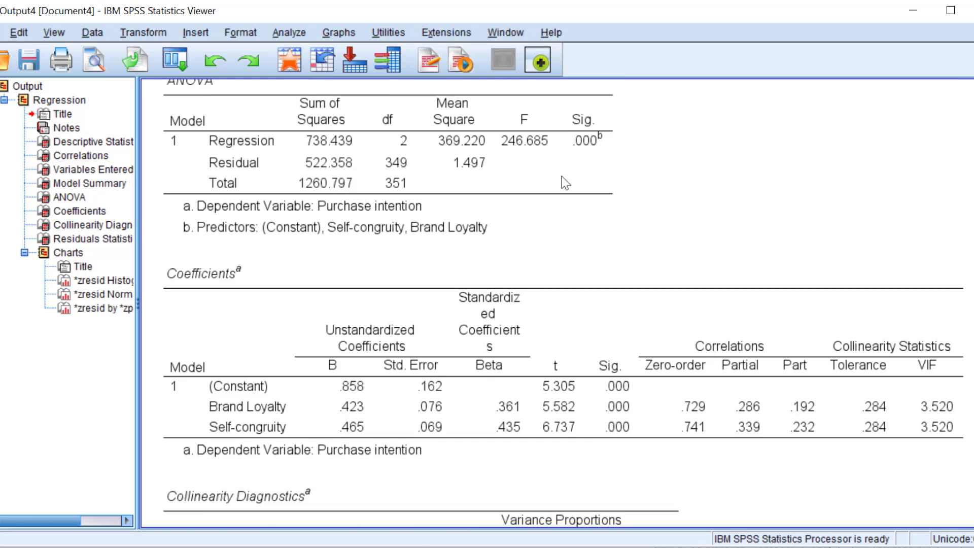
{"action": "scroll", "coordinate": [558, 185], "scroll_direction": "up", "scroll_amount": 5}
{"action": "scroll", "coordinate": [482, 213], "scroll_direction": "up", "scroll_amount": 3}
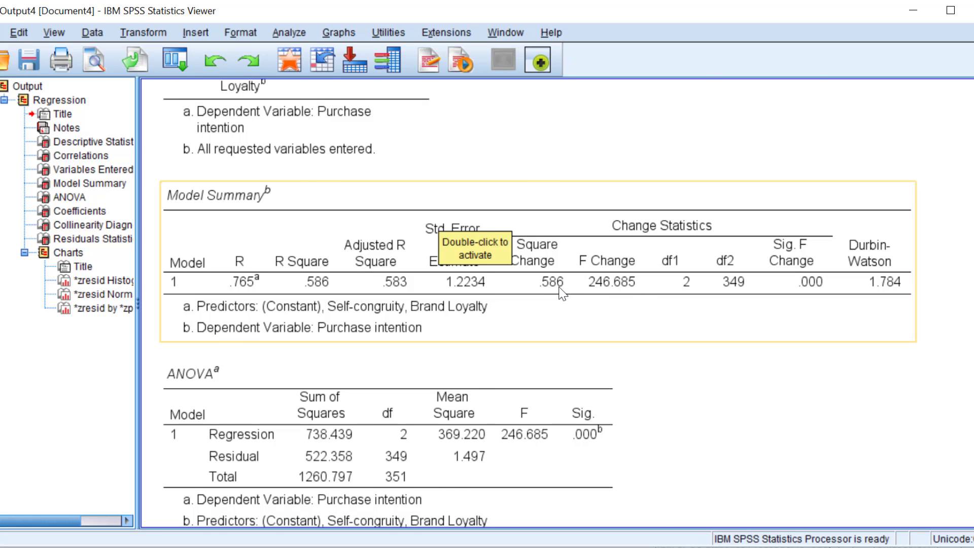
{"action": "scroll", "coordinate": [561, 294], "scroll_direction": "down", "scroll_amount": 5}
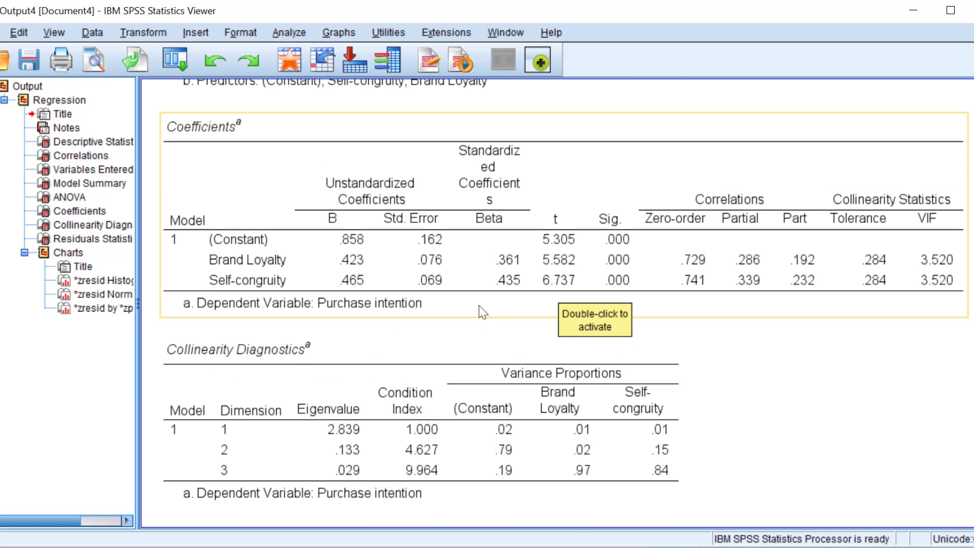
{"action": "scroll", "coordinate": [471, 340], "scroll_direction": "down", "scroll_amount": 1}
{"action": "scroll", "coordinate": [472, 292], "scroll_direction": "up", "scroll_amount": 1}
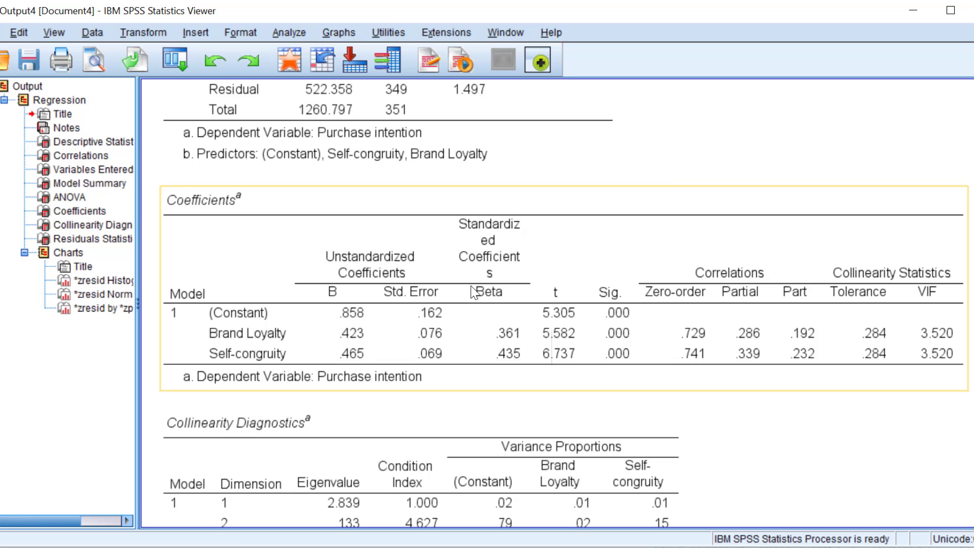
{"action": "scroll", "coordinate": [472, 293], "scroll_direction": "up", "scroll_amount": 3}
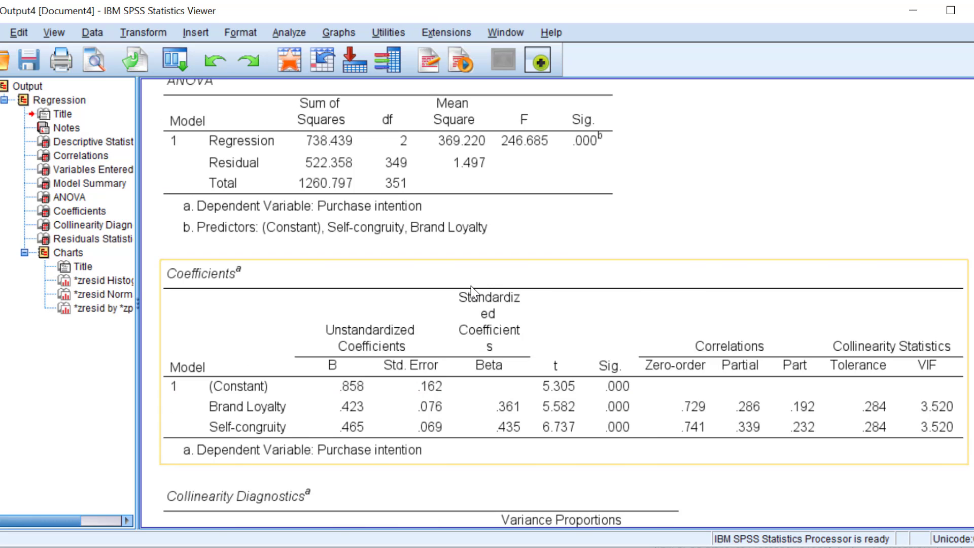